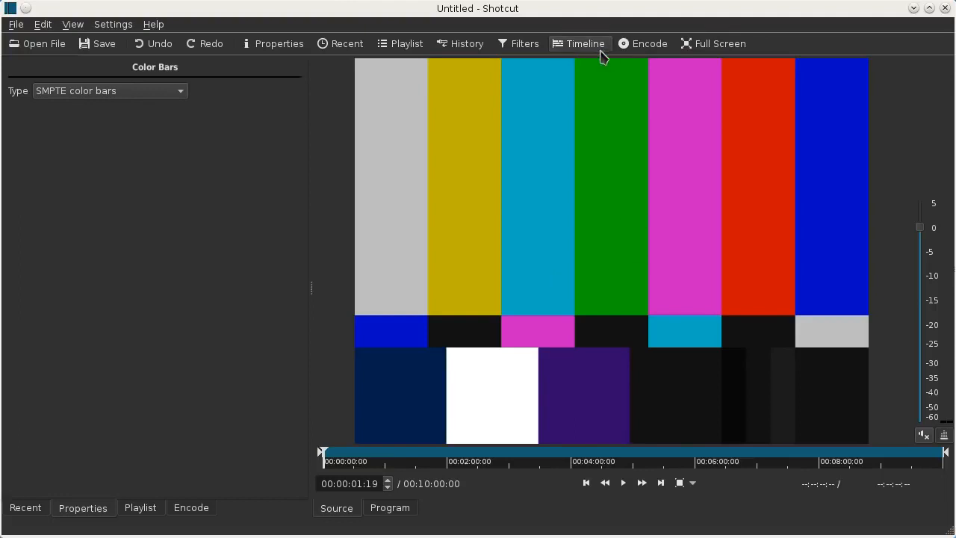
Step: Show the timeline, switch to the Dolphin file manager, and load the clip 00006.MTS into the Shotcut player
left_click(571, 50)
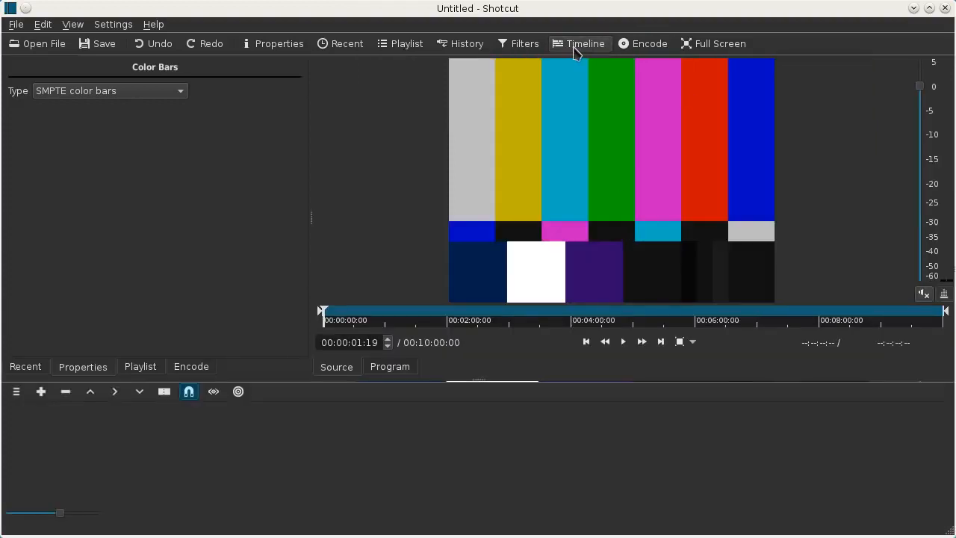
key("alt+Tab")
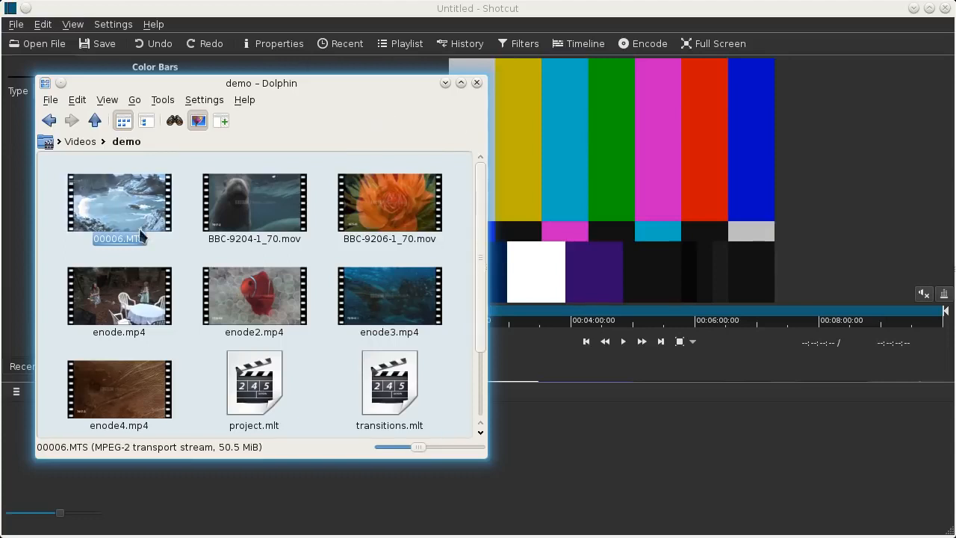
left_click_drag(106, 184, 672, 187)
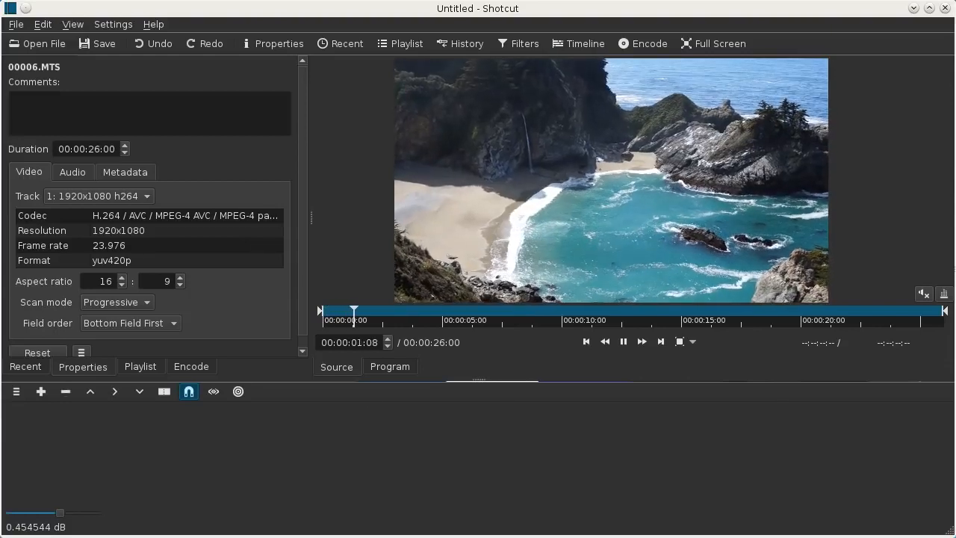
Step: Load the clip BBC-9204-1_70.mov from the Dolphin file manager into the player
key("alt+Tab")
left_click(267, 217)
left_click_drag(266, 217, 657, 187)
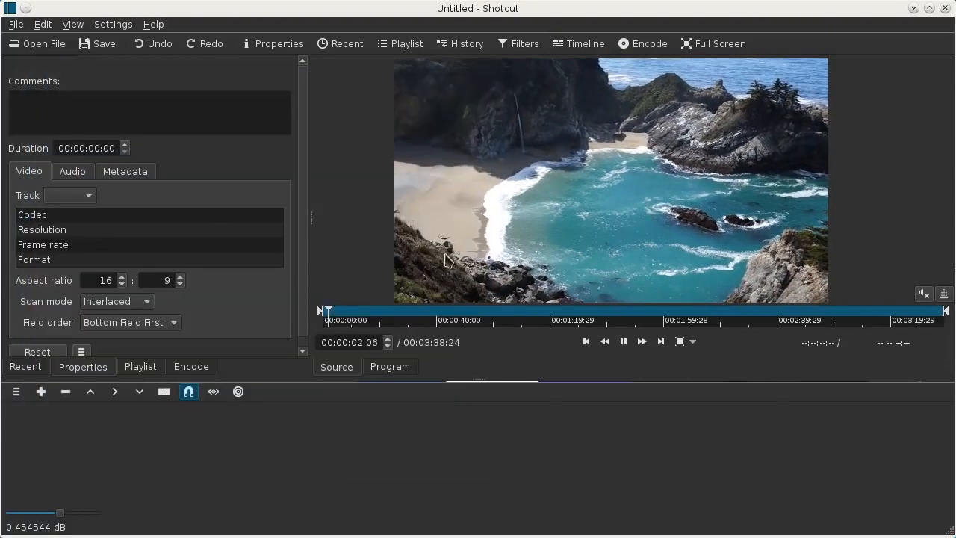
Step: Add the clip VID00016.MP4 from the demo folder in Dolphin to the start of the empty timeline
key("alt+Tab")
scroll(163, 404, "down", 3)
left_click_drag(154, 400, 179, 434)
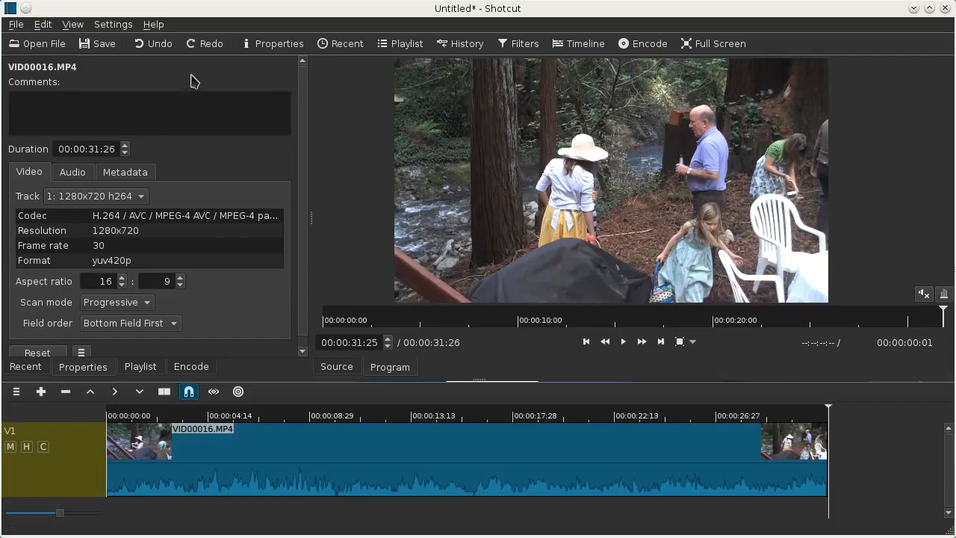
Step: Review the available video mode options in the application settings
left_click(114, 24)
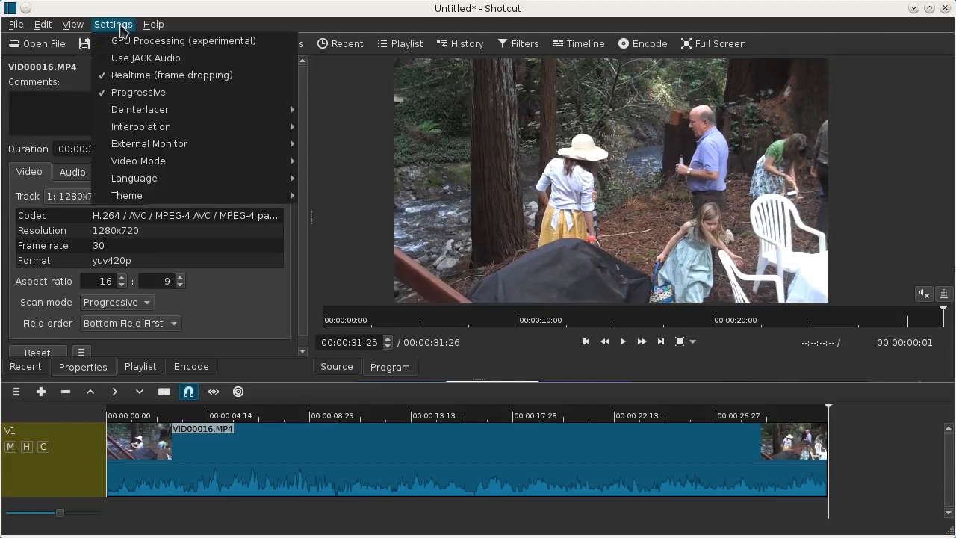
left_click(121, 27)
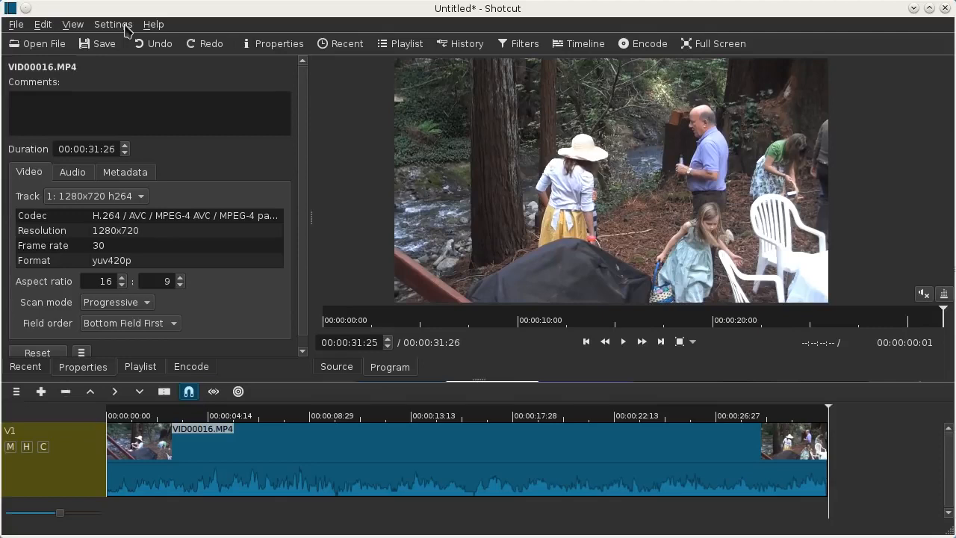
left_click(113, 25)
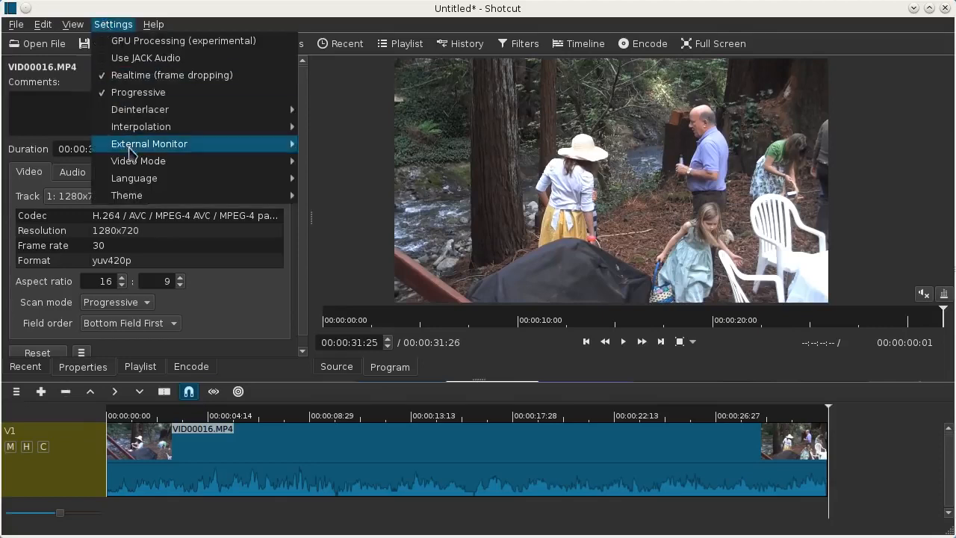
mouse_move(149, 166)
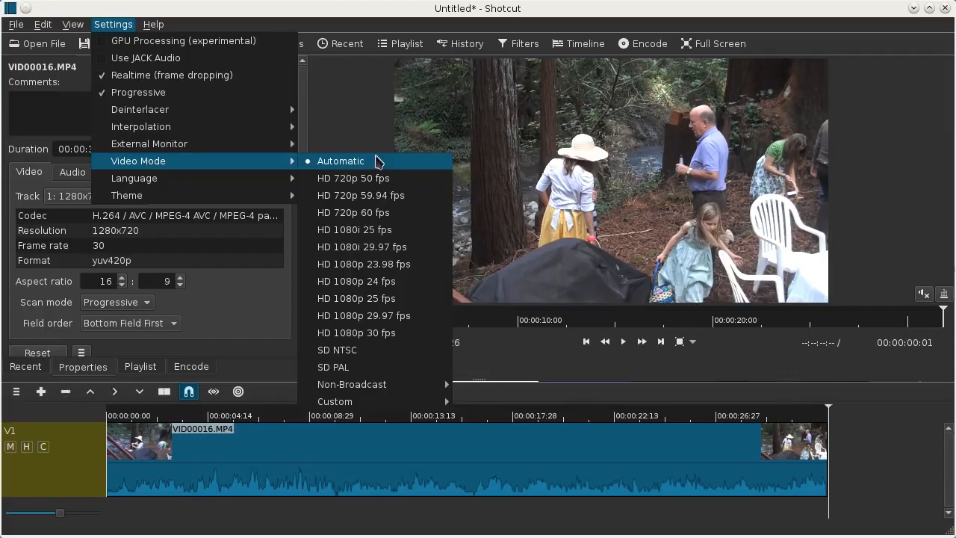
left_click(502, 24)
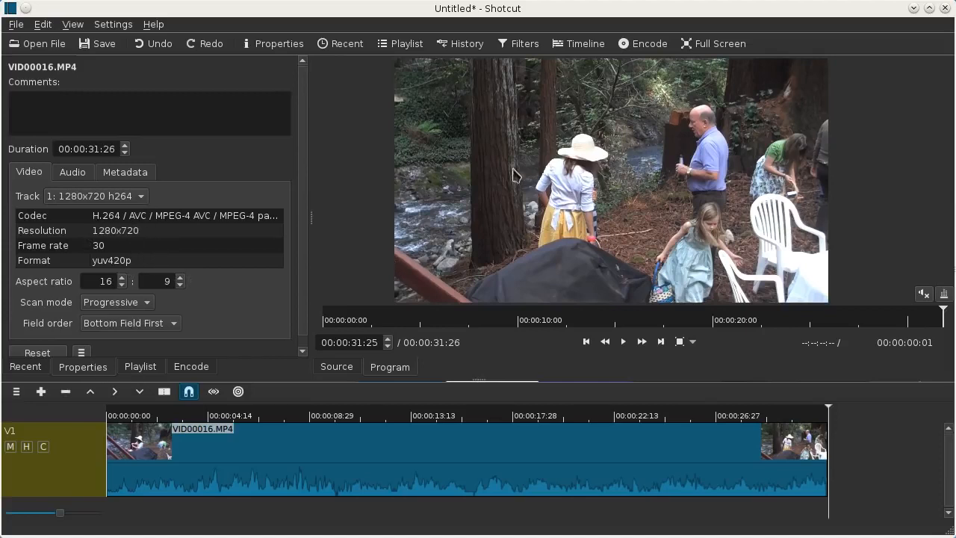
Step: Save the project in /tmp under the name "my project has a name.mlt"
left_click(99, 46)
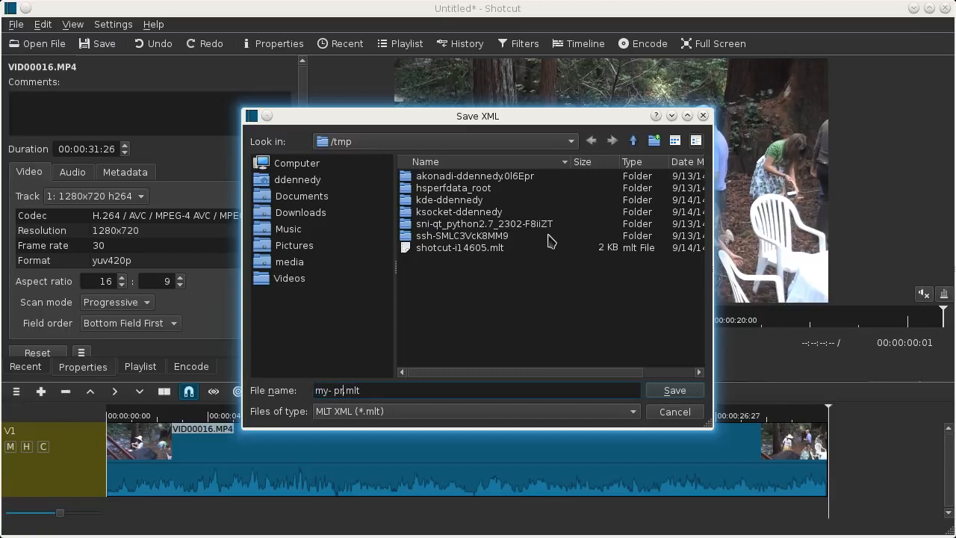
type("jha")
key("Return")
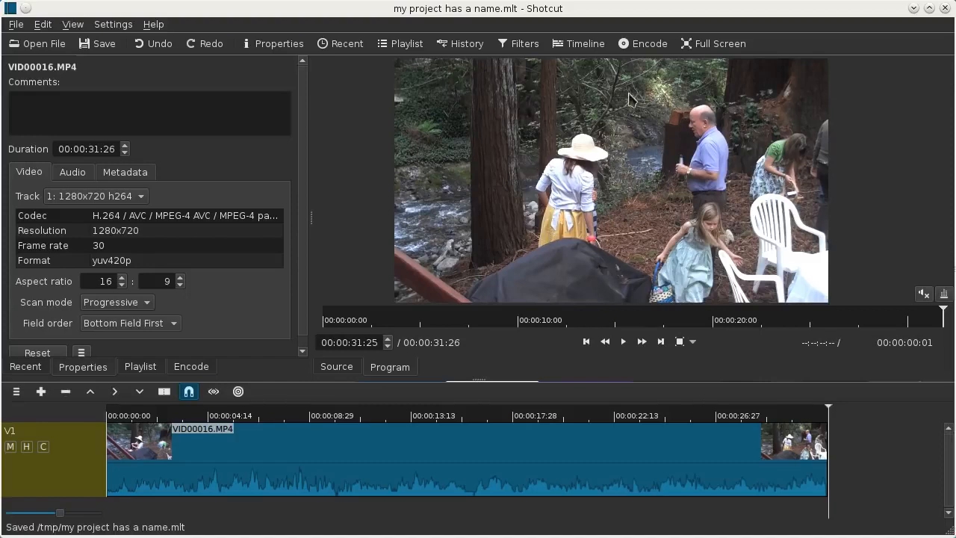
Step: Show the playlist and add the full VID00016.MP4 clip from the source player to it
left_click(150, 368)
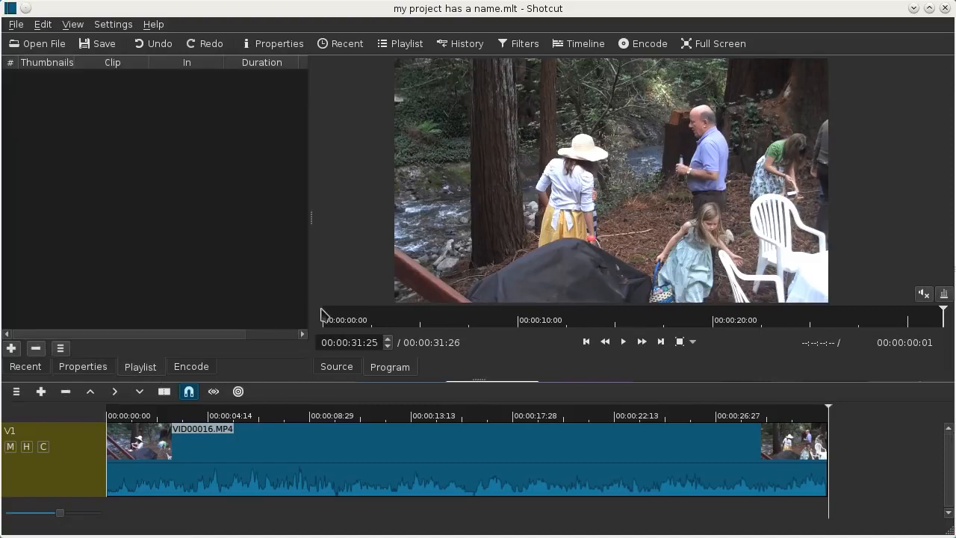
left_click(337, 367)
left_click_drag(535, 218, 133, 161)
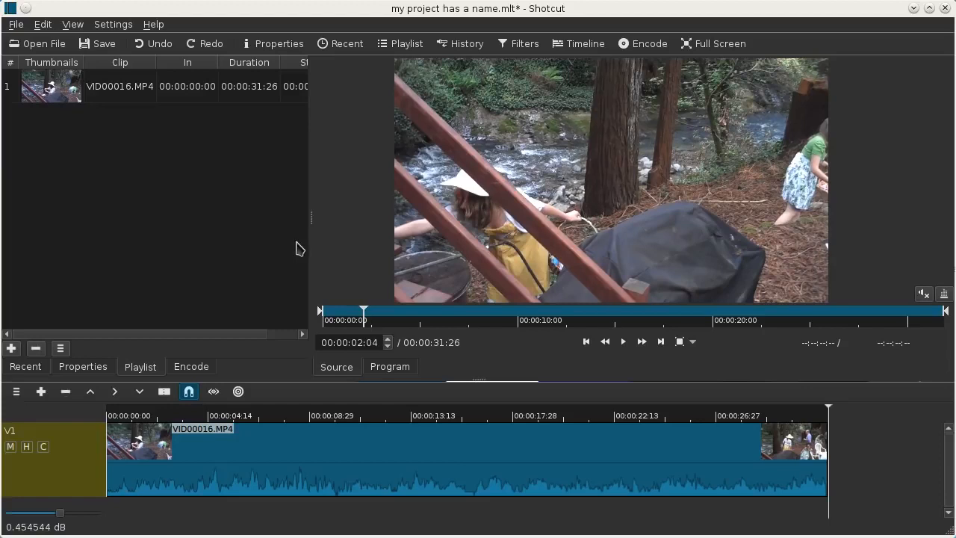
Step: Trim VID00016.MP4 in the source player to run from 00:00:08:24 to 00:00:18:20 and append this section to the playlist
left_click(502, 320)
key("i")
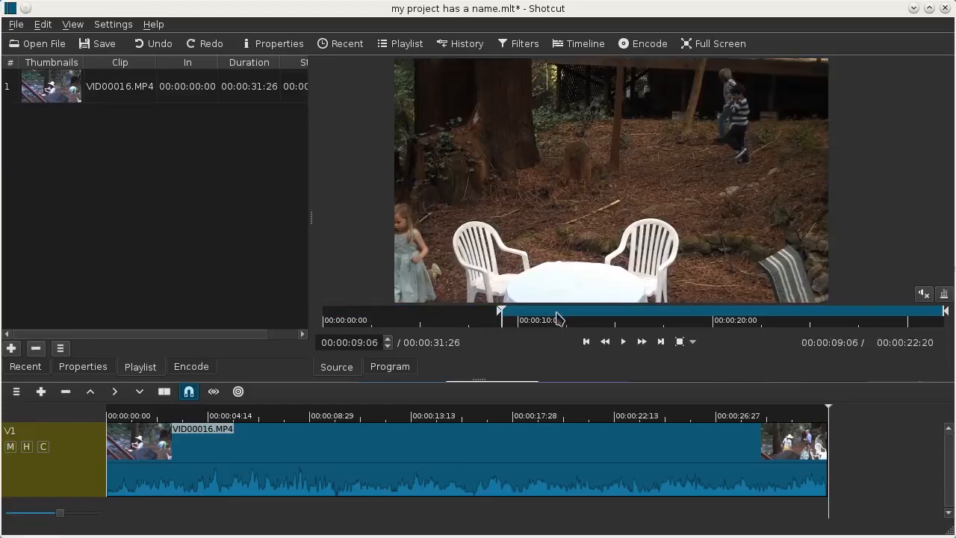
left_click(680, 317)
key("o")
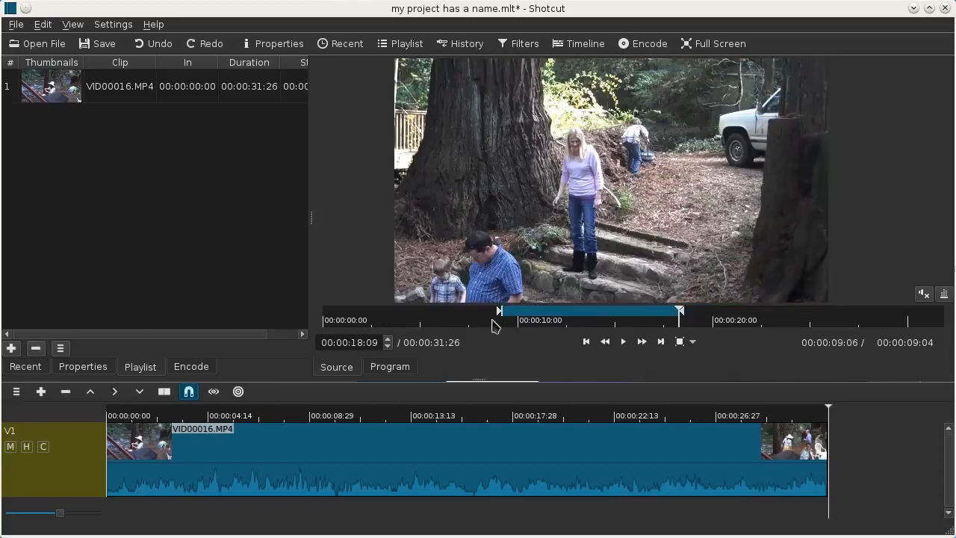
left_click_drag(499, 310, 493, 310)
left_click_drag(682, 318, 687, 317)
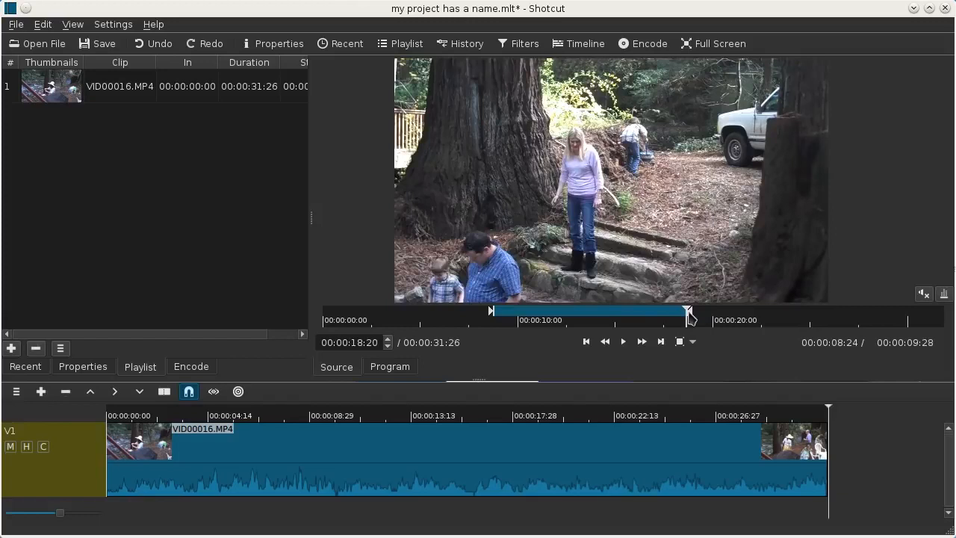
left_click(11, 348)
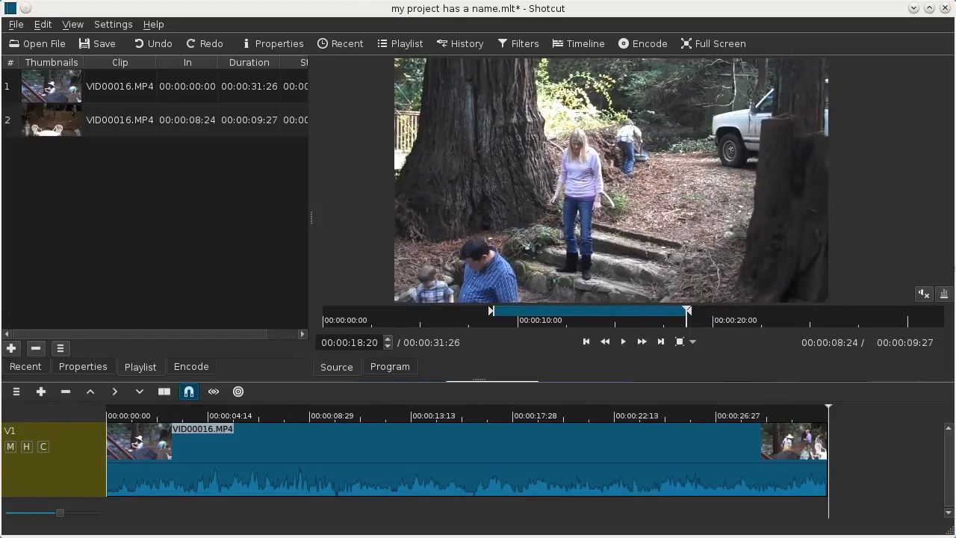
Step: Load the clip 00006.MTS from the Dolphin file manager into the source player and pause its playback
key("alt+Tab")
scroll(367, 325, "up", 2)
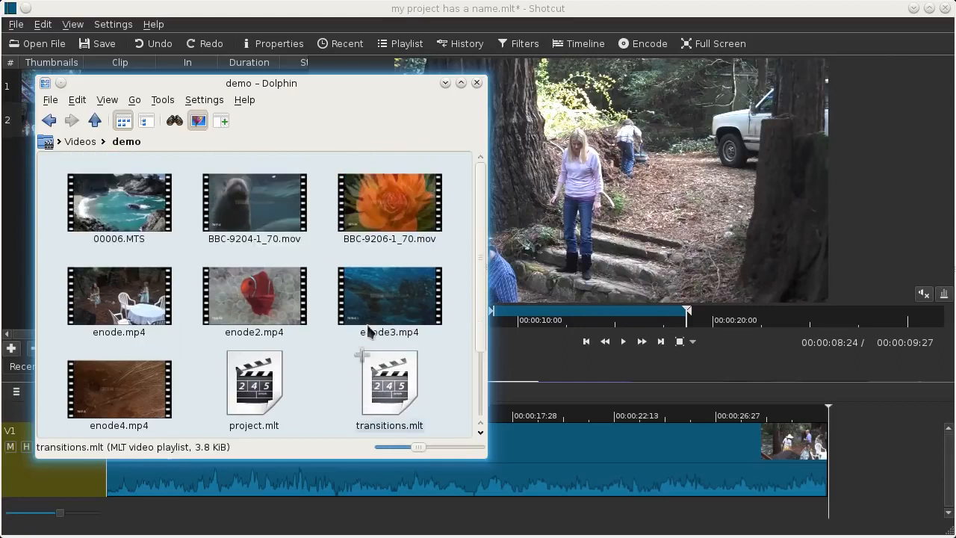
left_click_drag(118, 200, 635, 193)
left_click(624, 342)
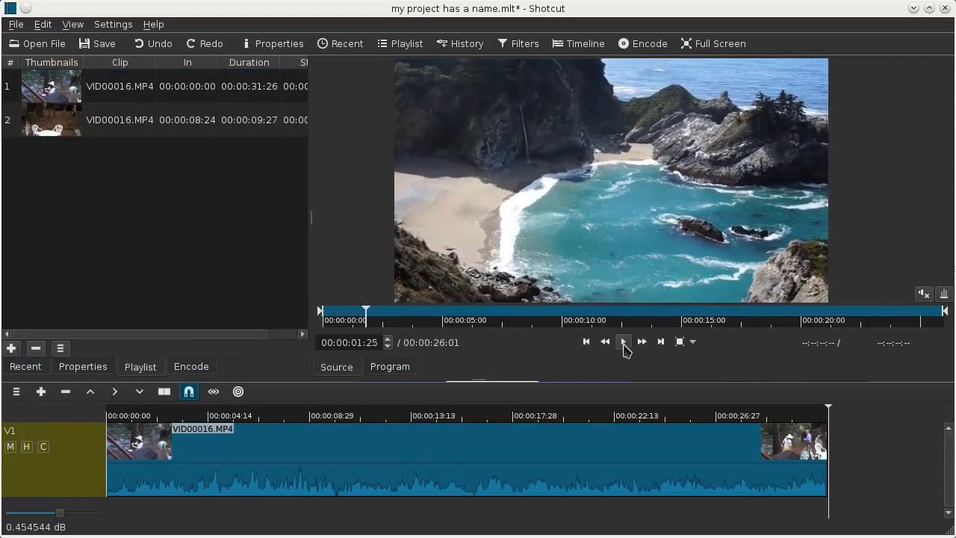
Step: Trim 00006.MTS to run from 00:00:05:23 to 00:00:18:06 and insert it between the two VID00016.MP4 playlist entries
left_click(468, 322)
left_click(487, 323)
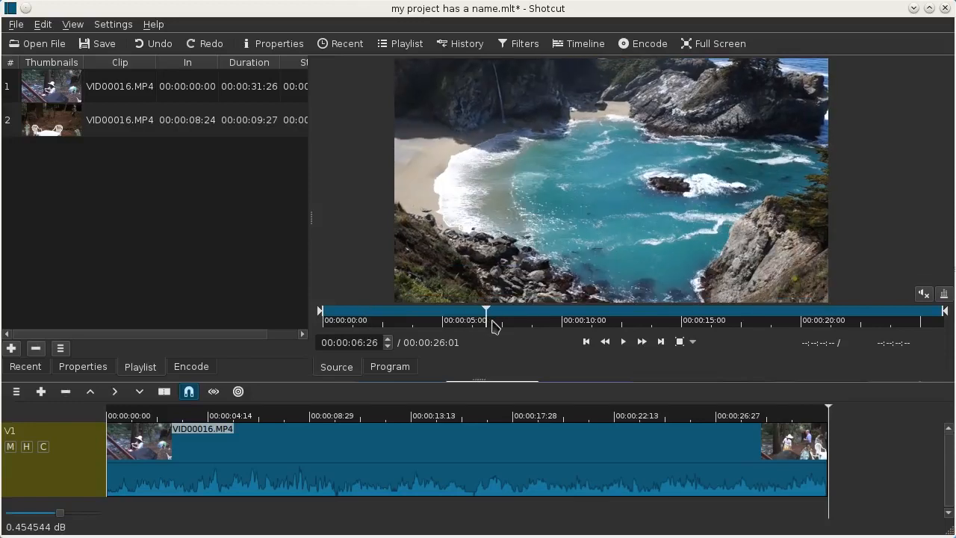
mouse_move(321, 316)
left_mouse_down()
mouse_move(501, 323)
mouse_move(460, 324)
left_mouse_up()
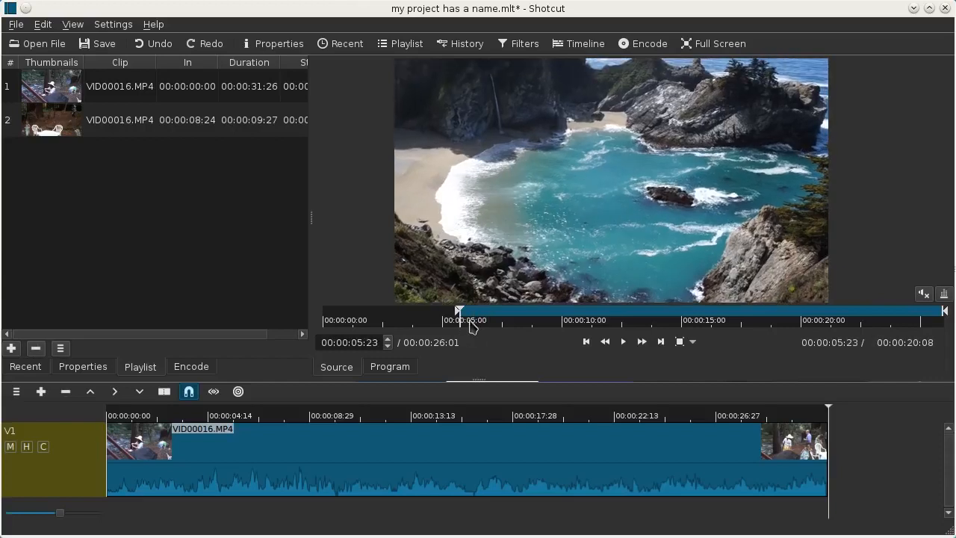
left_click_drag(940, 320, 758, 320)
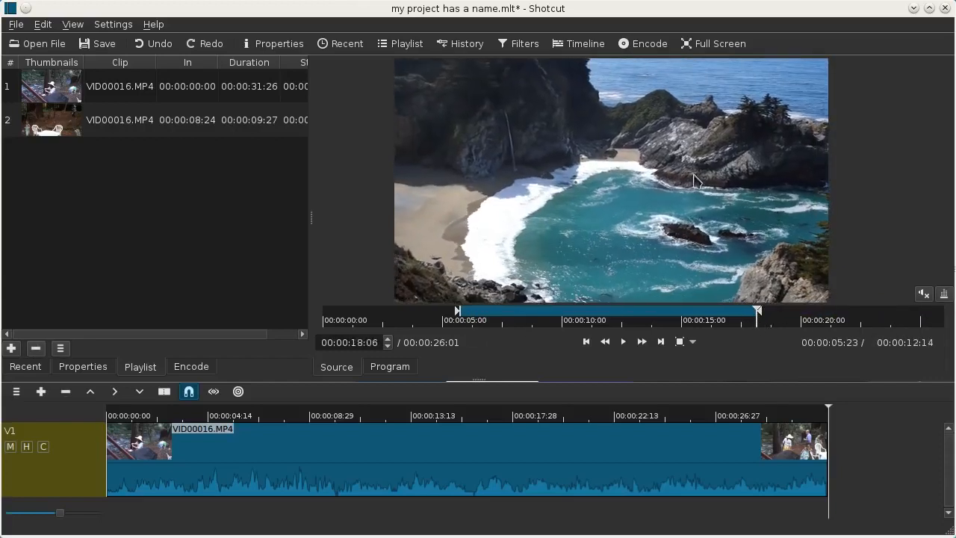
left_click_drag(735, 181, 78, 113)
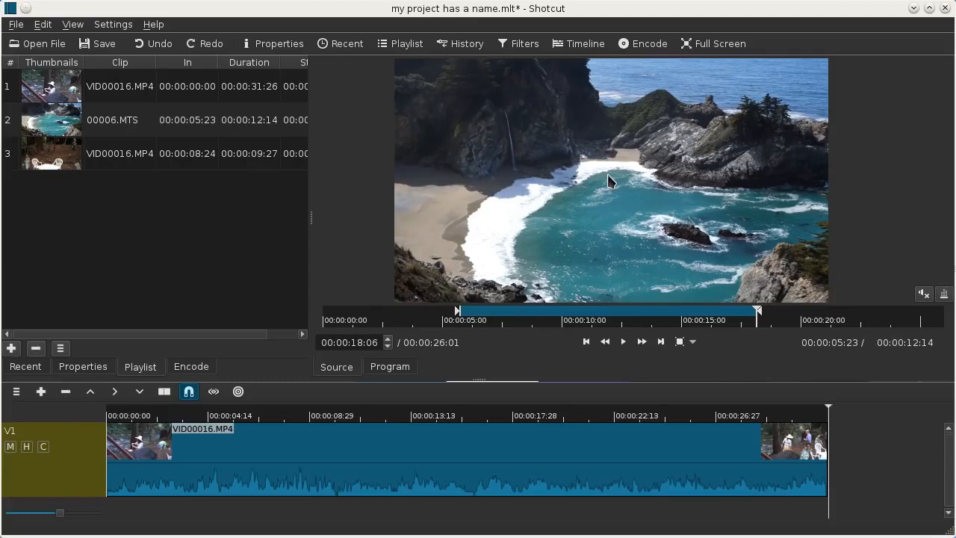
Step: Preview the three playlist entries in the source player one after another
double_click(66, 94)
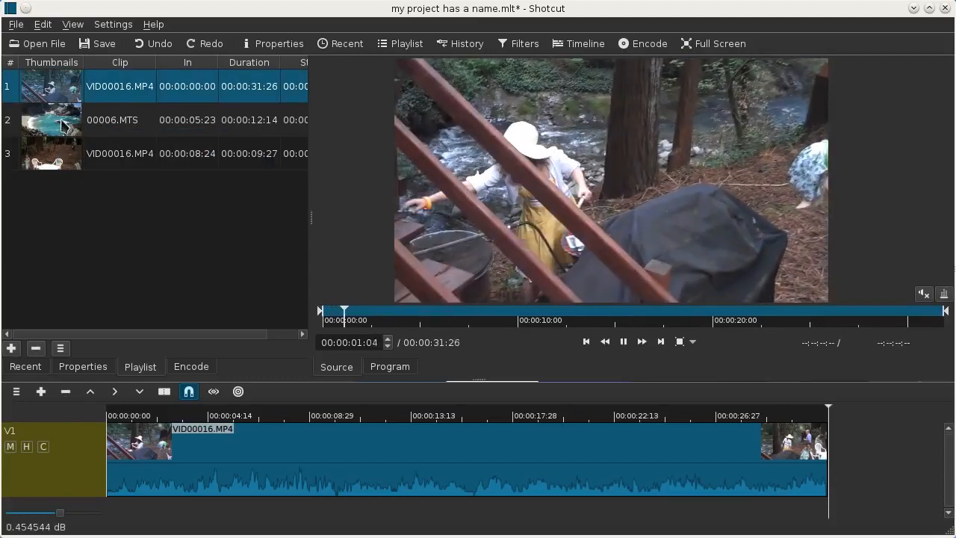
double_click(64, 125)
double_click(64, 163)
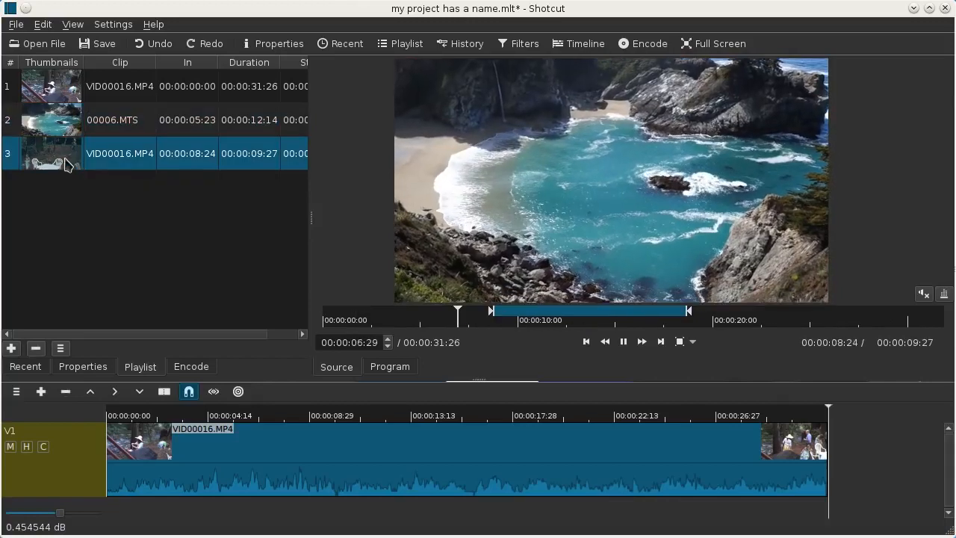
Step: Load the second playlist entry, 00006.MTS, into the player, pause it, and append it to timeline track V1
double_click(71, 125)
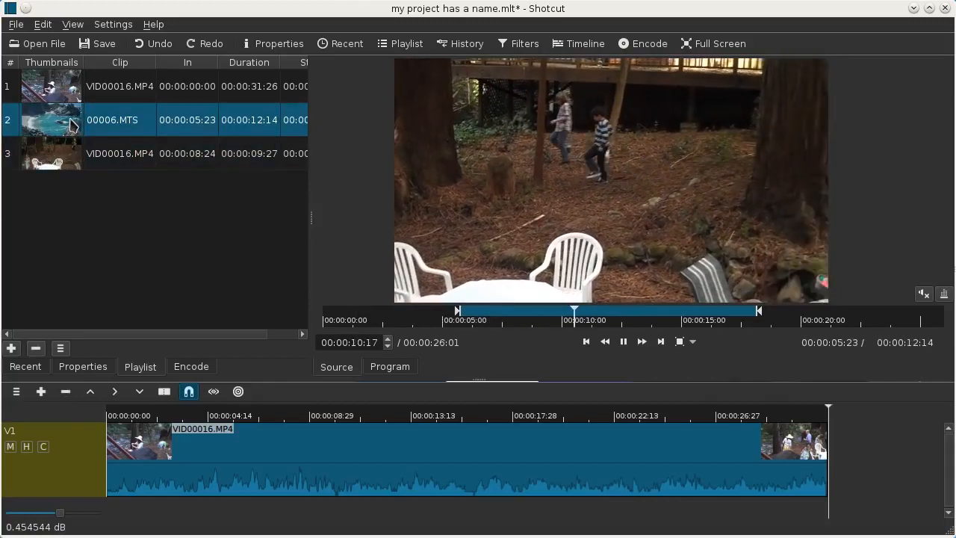
left_click(627, 342)
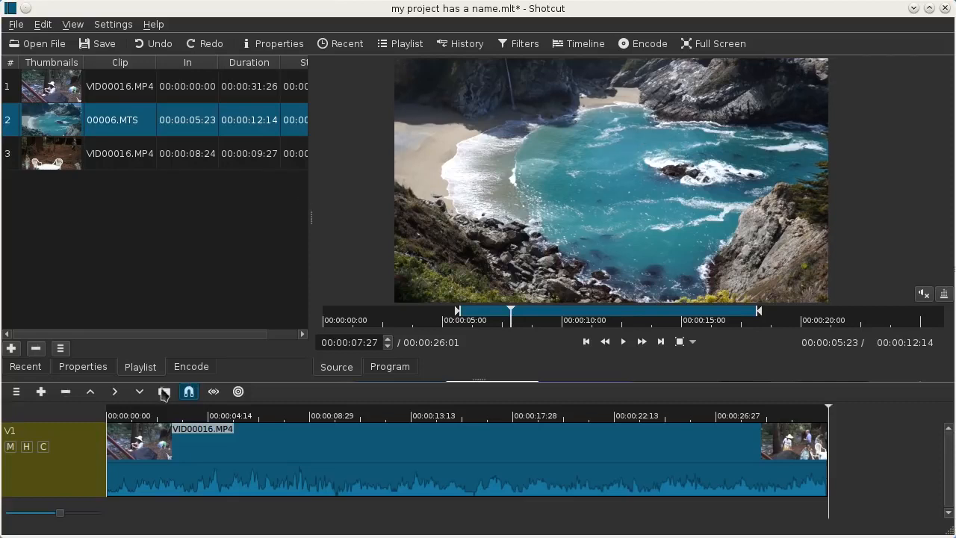
left_click(41, 393)
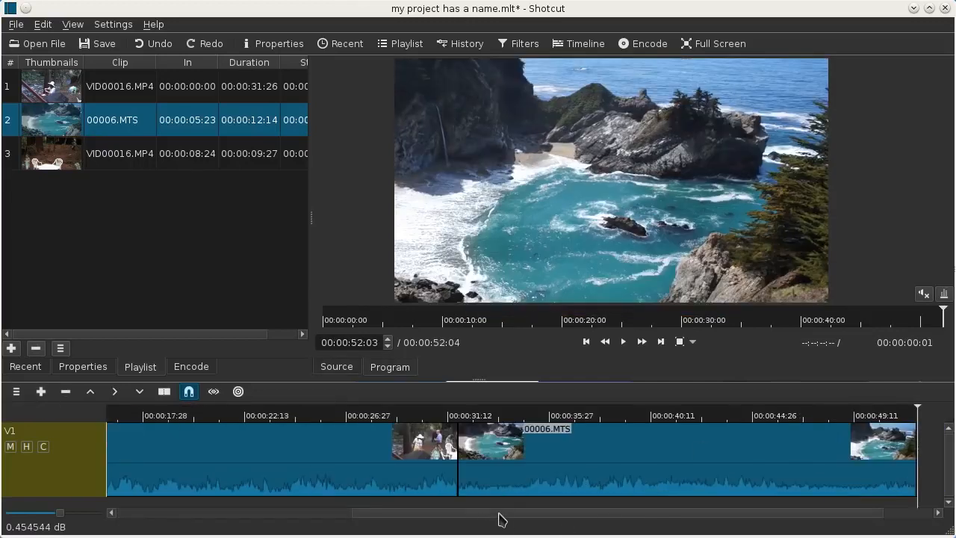
left_click_drag(500, 516, 207, 515)
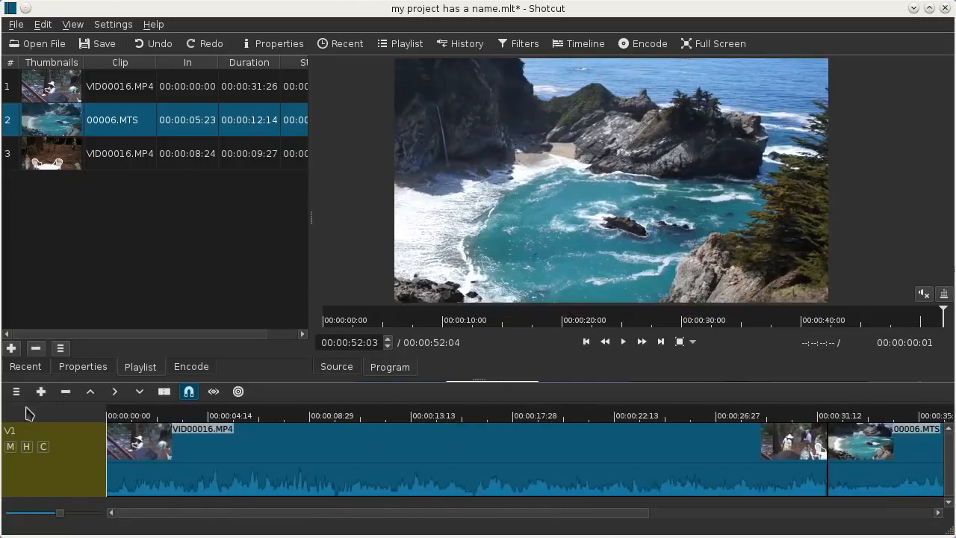
Step: Enlarge the timeline area and add one audio track and one video track to the project
left_click_drag(481, 377, 481, 325)
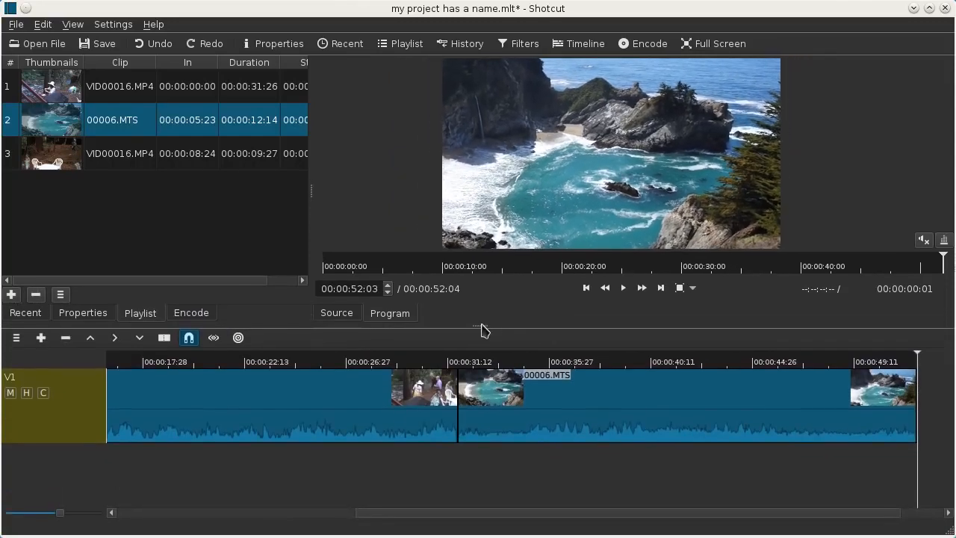
left_click(18, 341)
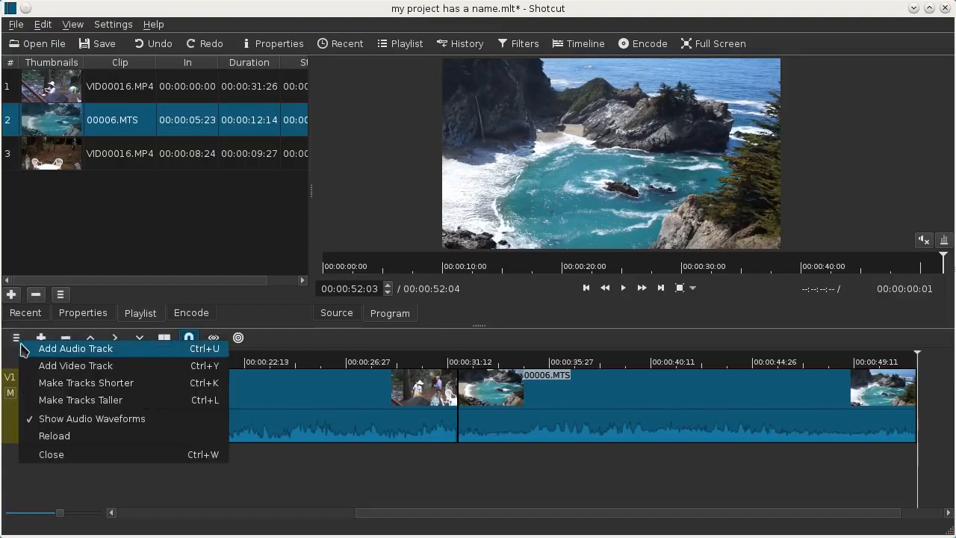
left_click(24, 349)
left_click(15, 338)
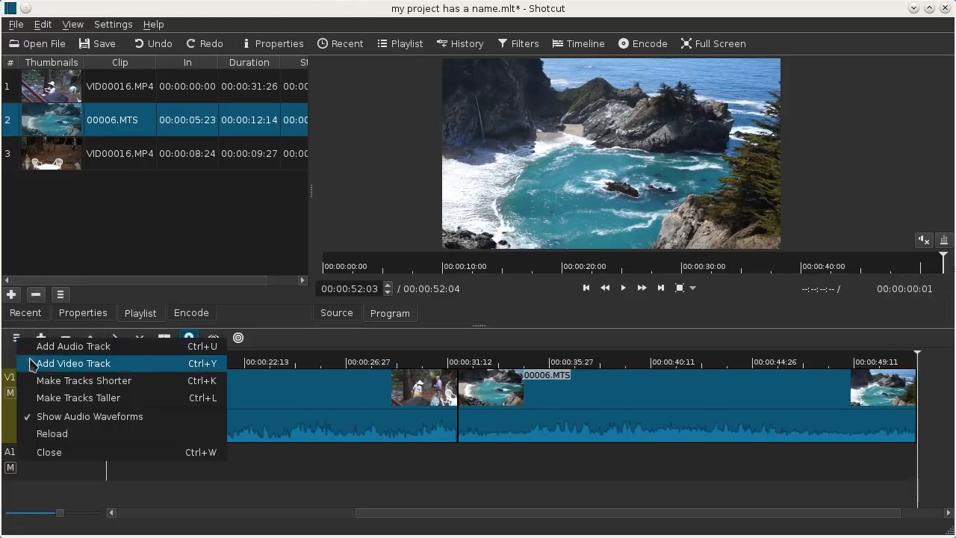
left_click(32, 365)
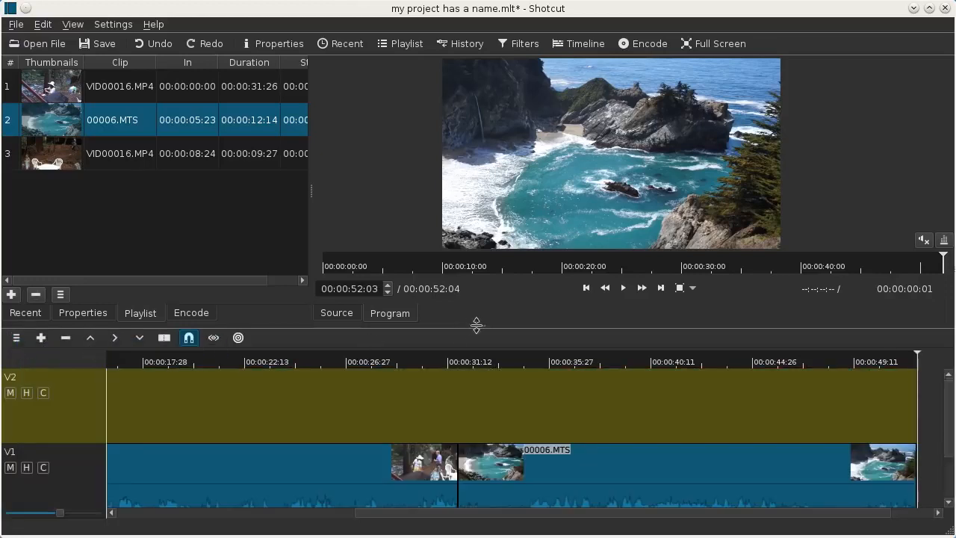
Step: Make the timeline tracks shorter and reduce the height of the timeline area slightly
left_click(16, 338)
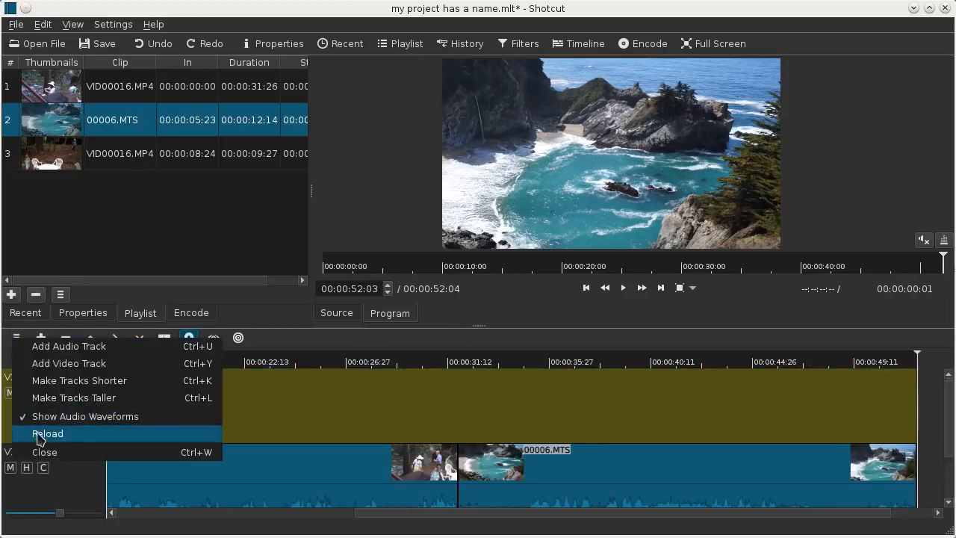
left_click(49, 385)
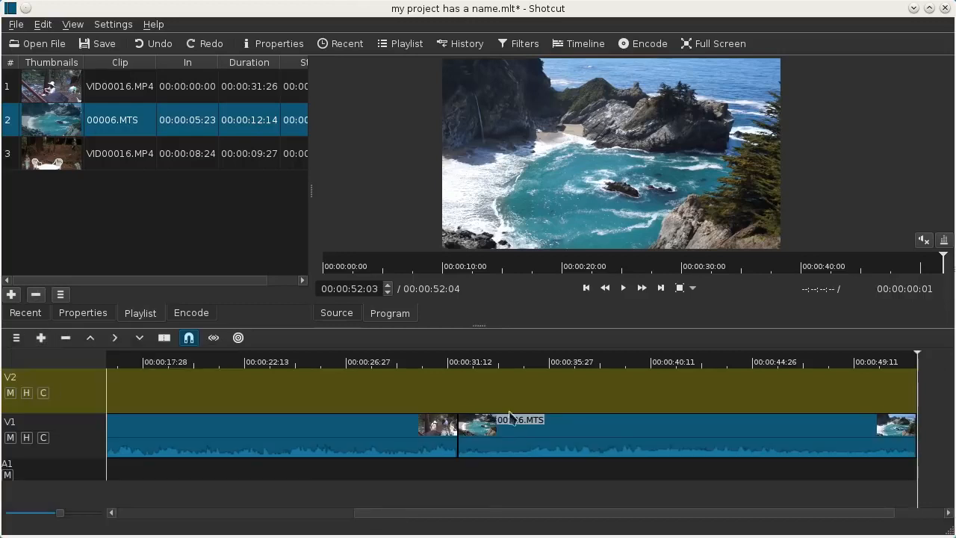
left_click_drag(486, 325, 492, 343)
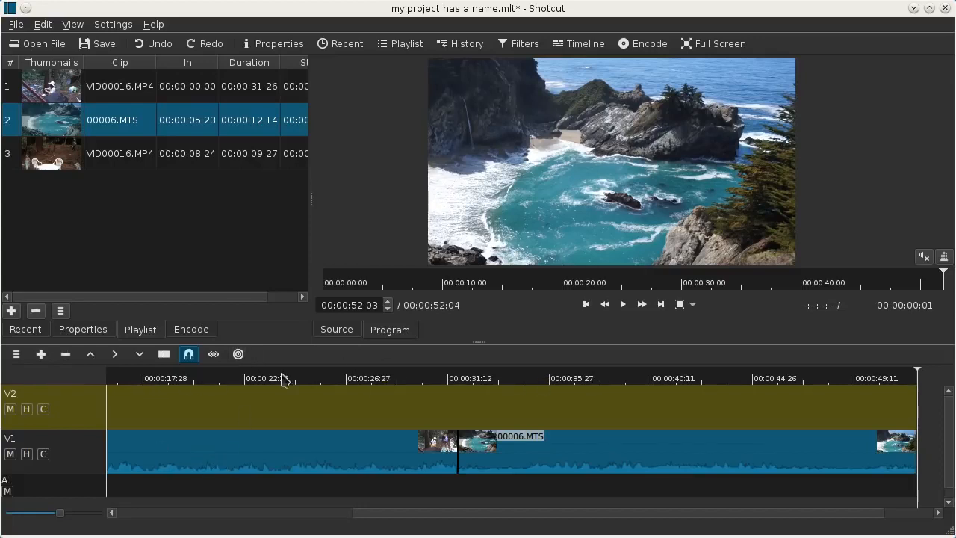
Step: Scrub back through the timeline clips, and fit both V1 clips into the timeline view
left_click(857, 380)
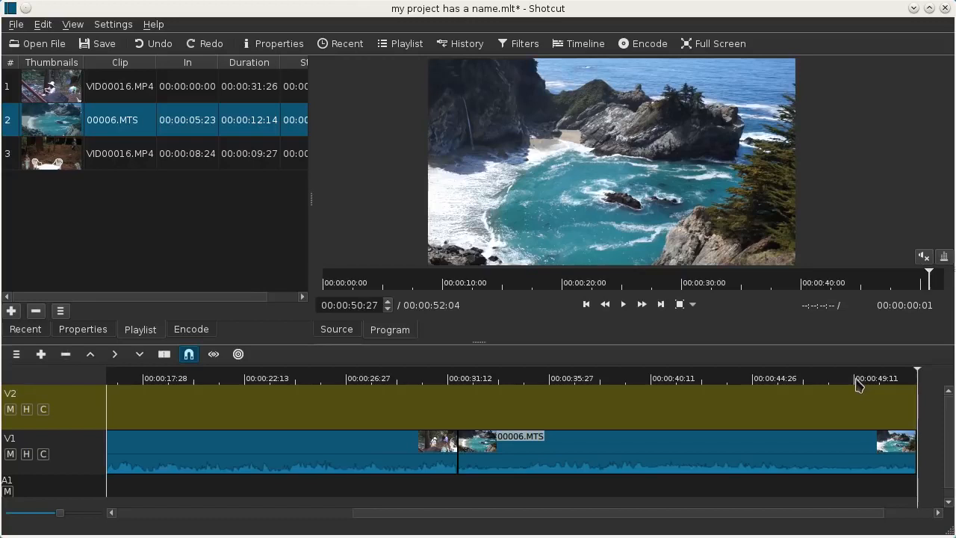
left_click(634, 379)
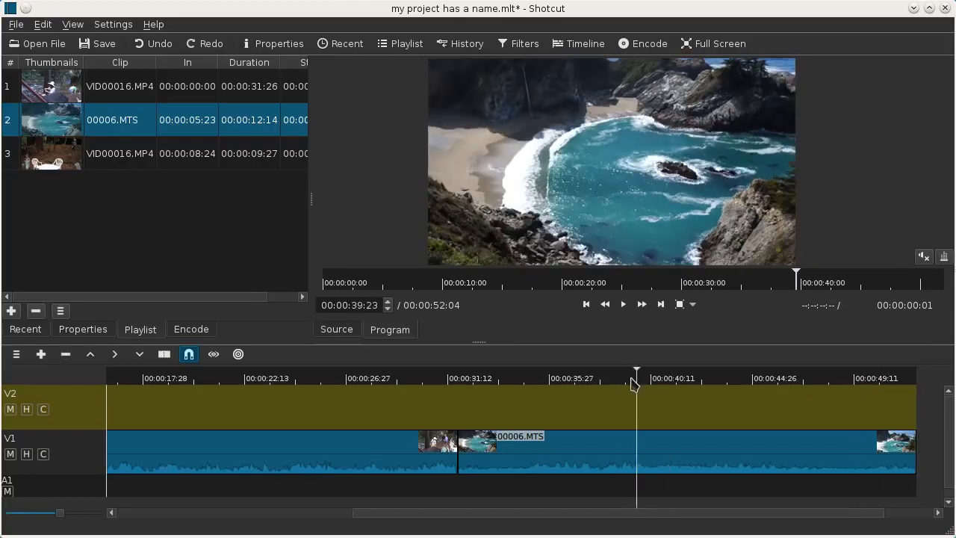
left_click(628, 378)
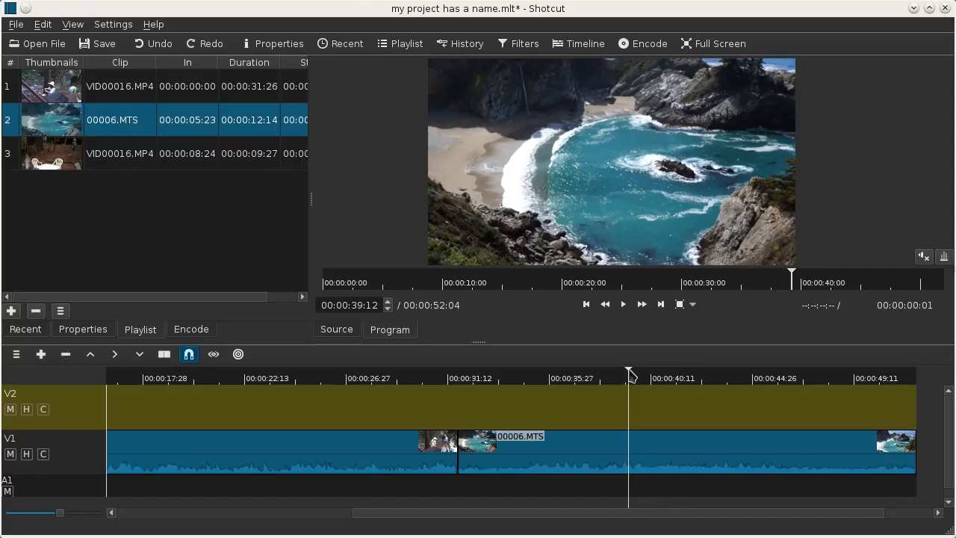
left_click(418, 378)
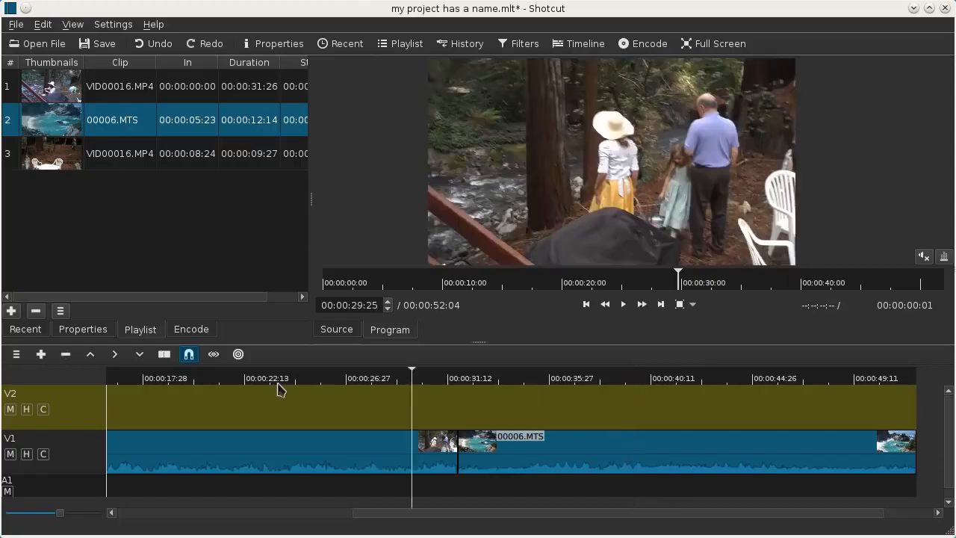
left_click(265, 380)
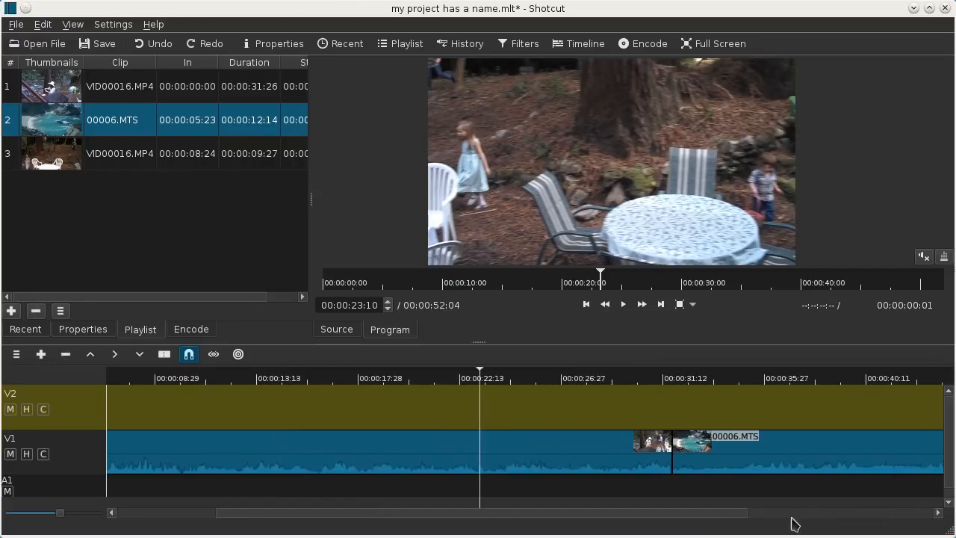
scroll(553, 518, "left", 3)
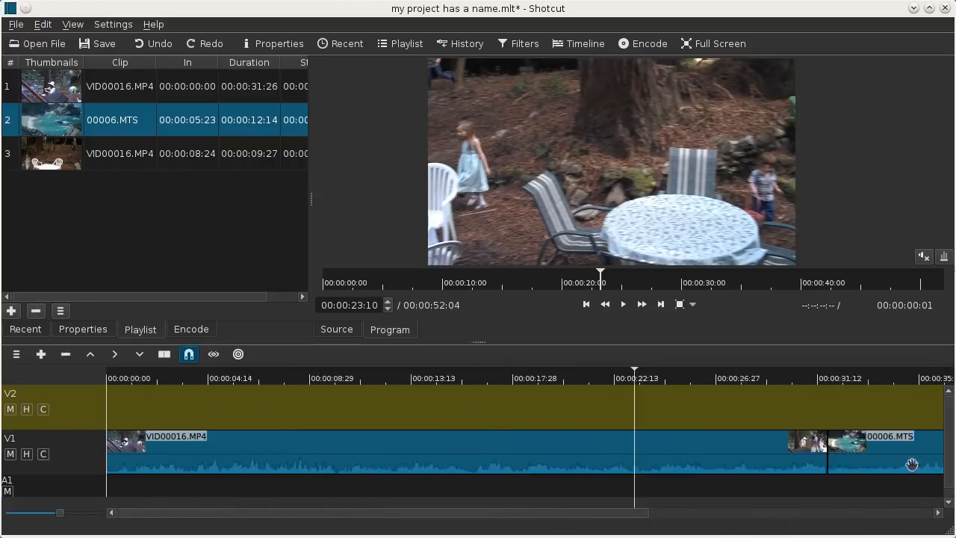
mouse_move(535, 513)
left_mouse_down()
mouse_move(741, 530)
mouse_move(536, 515)
left_mouse_up()
left_click_drag(61, 520, 52, 524)
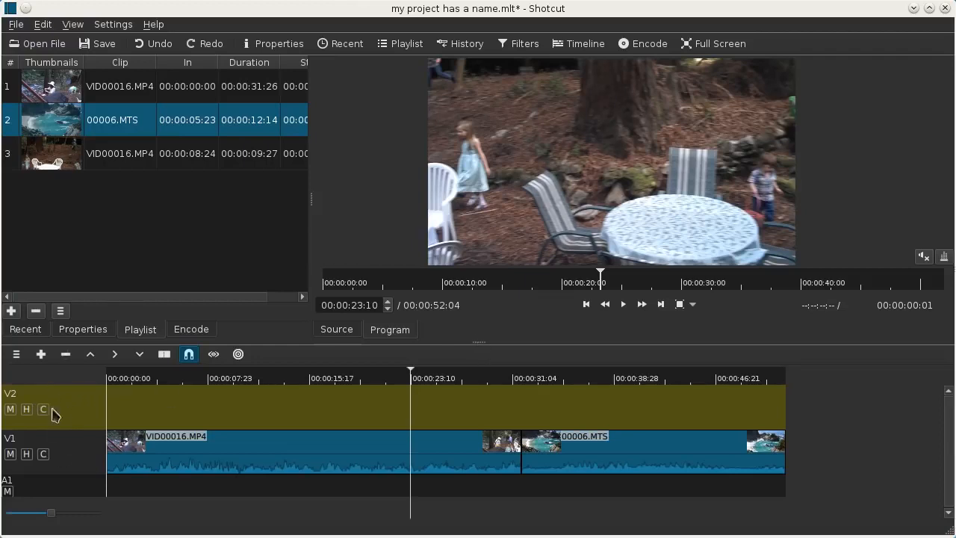
Step: Switch the current track back and forth between V1 and V2, finishing with V2 as the current track
left_click(89, 462)
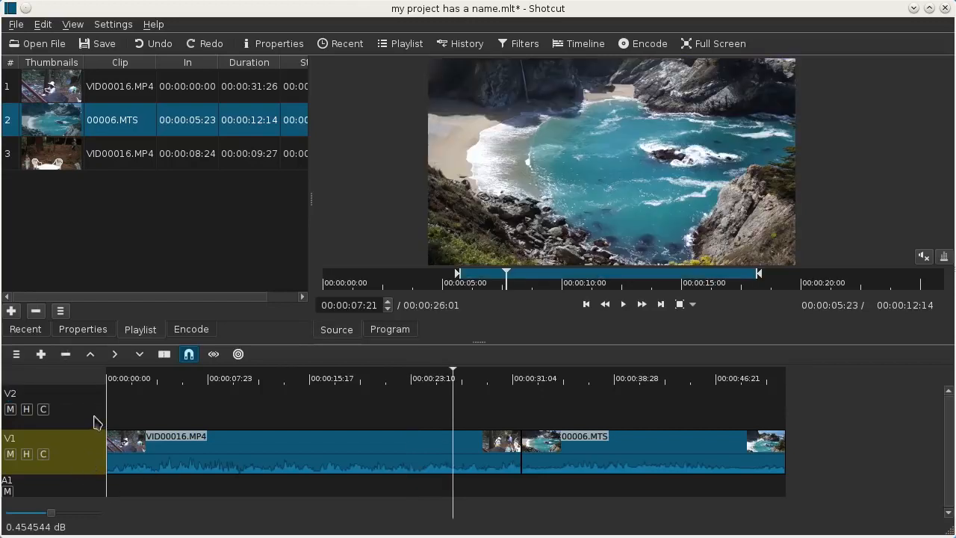
left_click(95, 422)
left_click(91, 457)
left_click(98, 422)
left_click(88, 469)
left_click(92, 425)
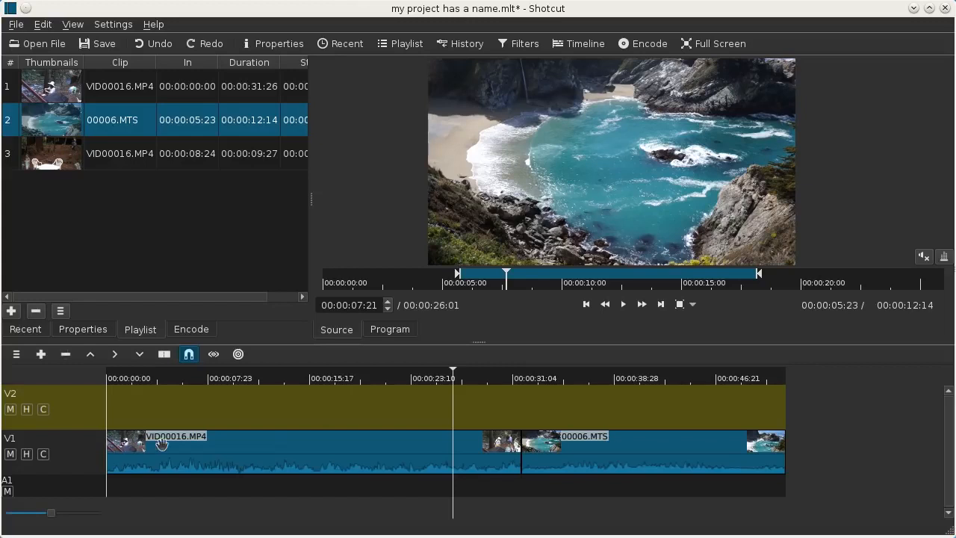
Step: Rename video track V2 to "B roll" and briefly play the source clip before pausing it
double_click(24, 400)
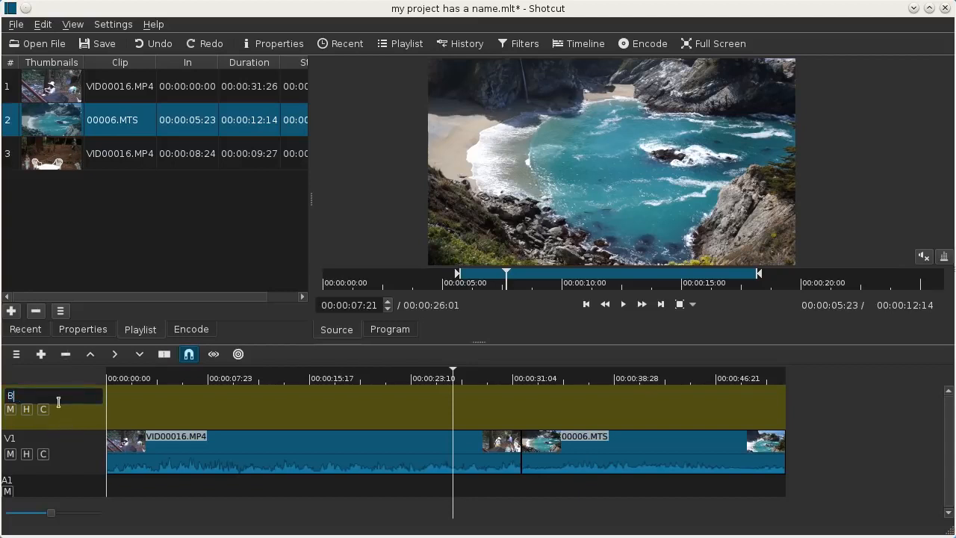
type("B roll")
key("Return")
key("space")
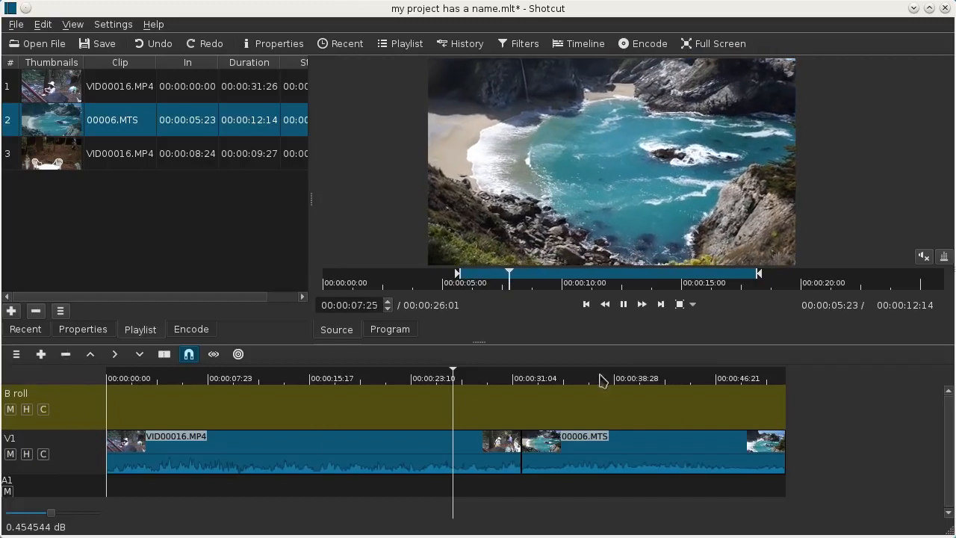
left_click(626, 303)
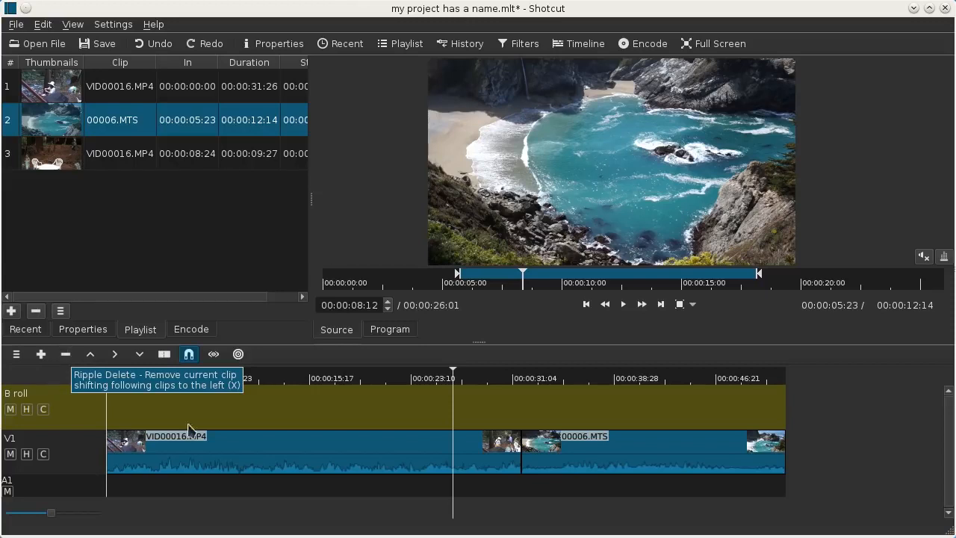
Step: Select the two V1 clips alternately and examine the clip operations available for VID00016.MP4
left_click(345, 456)
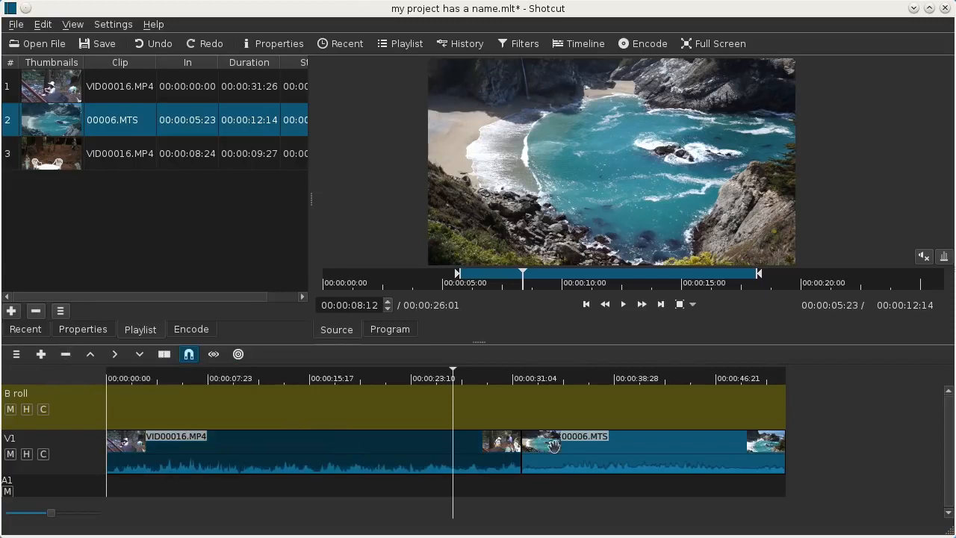
left_click(630, 454)
left_click(374, 457)
left_click(584, 454)
left_click(401, 453)
left_click(656, 455)
left_click(346, 449)
right_click(347, 449)
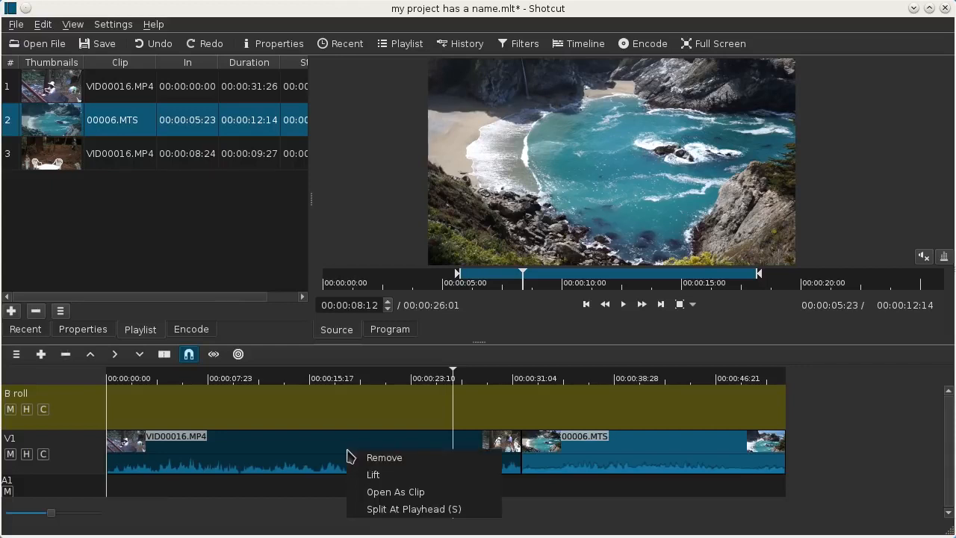
left_click(254, 448)
Step: Move VID00016.MP4 to B roll starting at about 2.5 seconds, and 00006.MTS via A1 back to V1 at about 18 seconds
left_click_drag(309, 454, 523, 410)
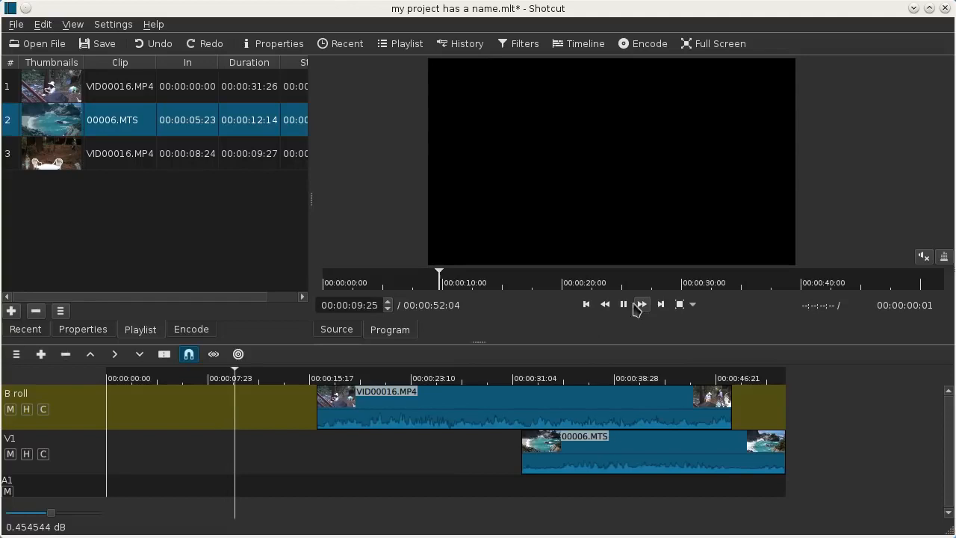
left_click_drag(589, 396, 387, 413)
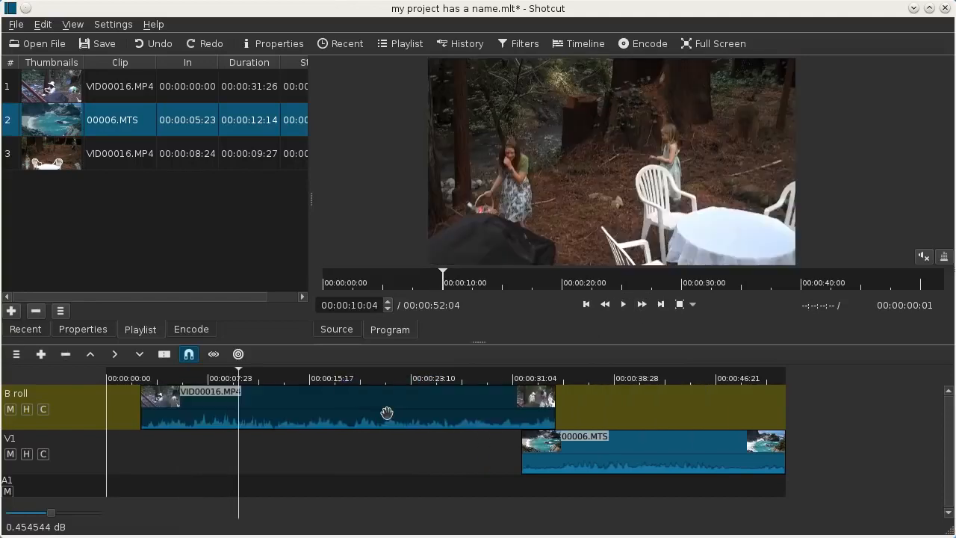
left_click_drag(619, 456, 384, 485)
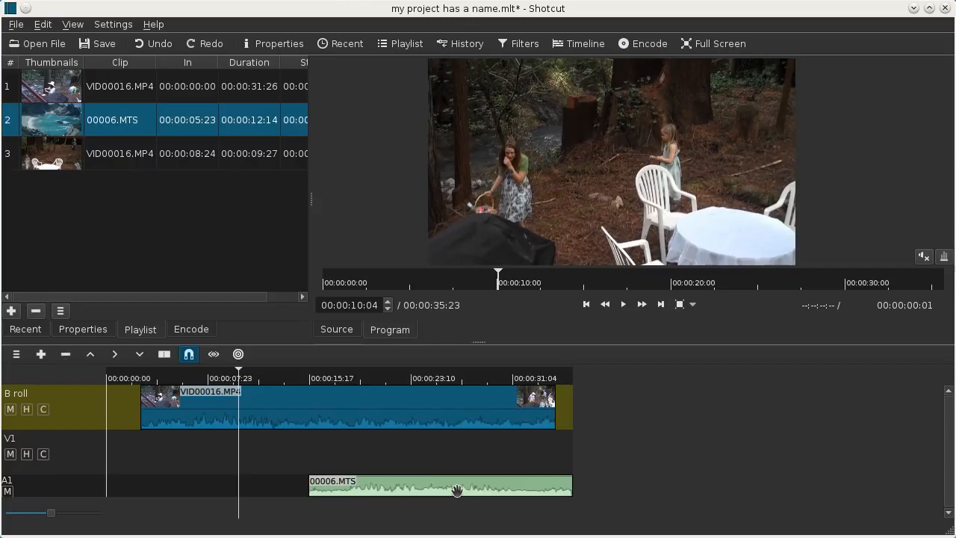
left_click_drag(436, 490, 478, 465)
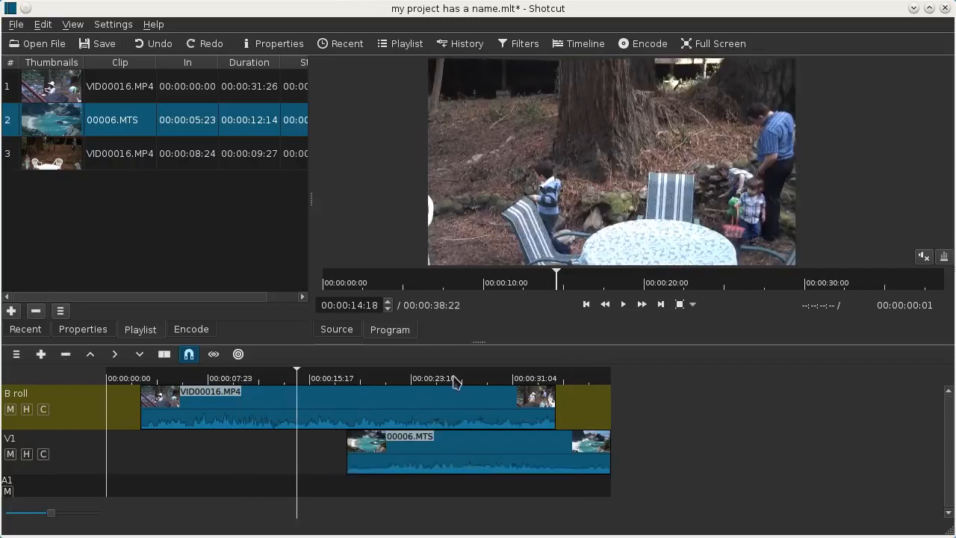
Step: Scrub across the overlapping B roll and V1 clips to examine which track appears in the preview
left_click(454, 379)
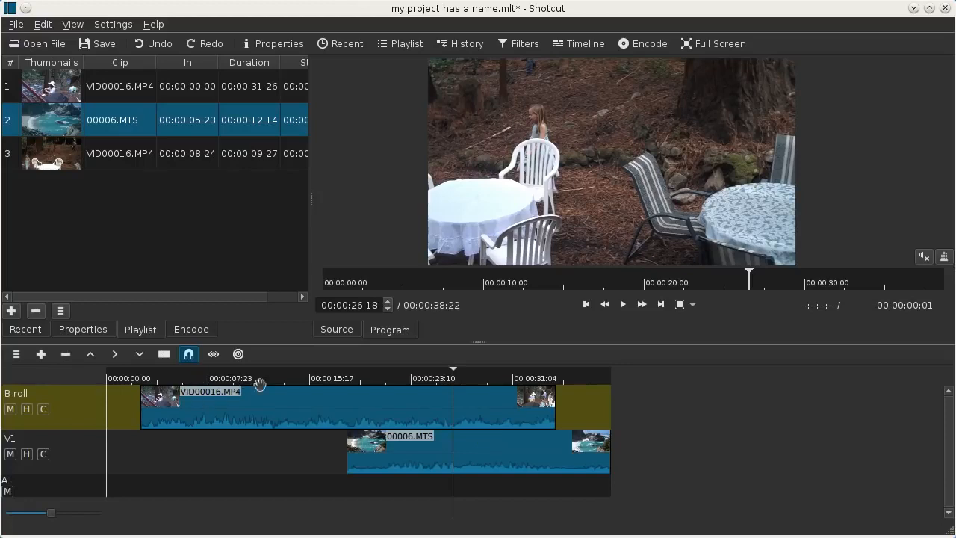
left_click(351, 402)
left_click_drag(173, 382, 377, 384)
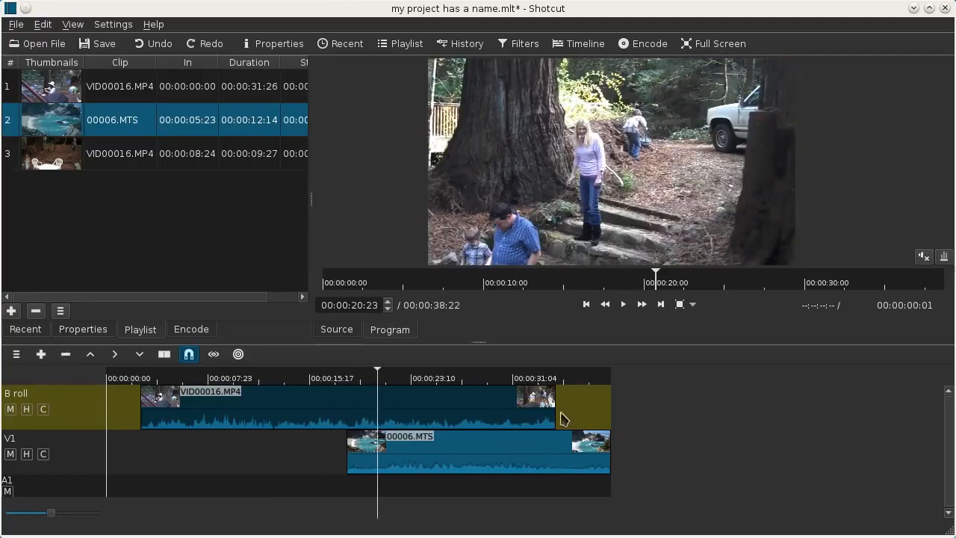
left_click_drag(490, 384, 512, 384)
Step: Move 00006.MTS on V1 to start at about 30 seconds, and scrub past the end of the B roll clip
left_click(433, 447)
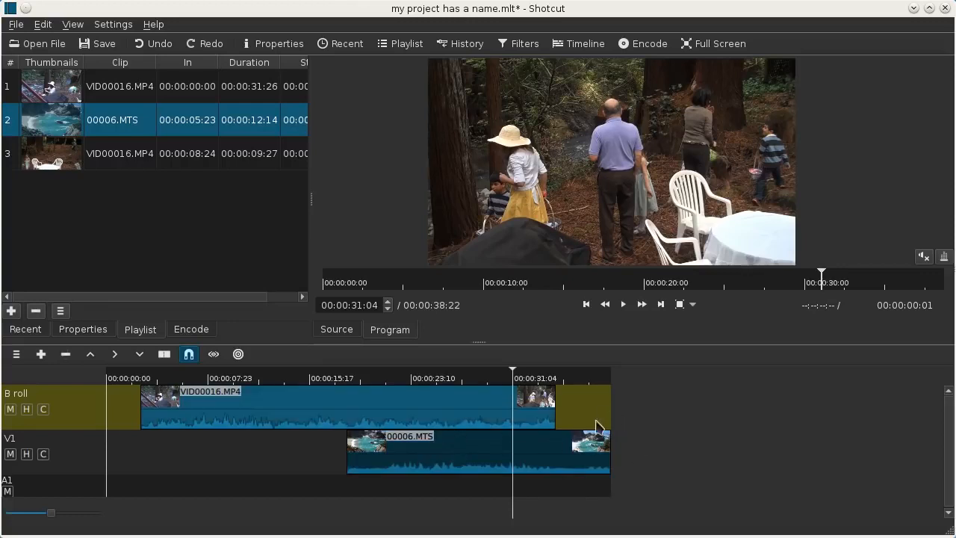
left_click_drag(439, 452, 597, 454)
left_click(580, 394)
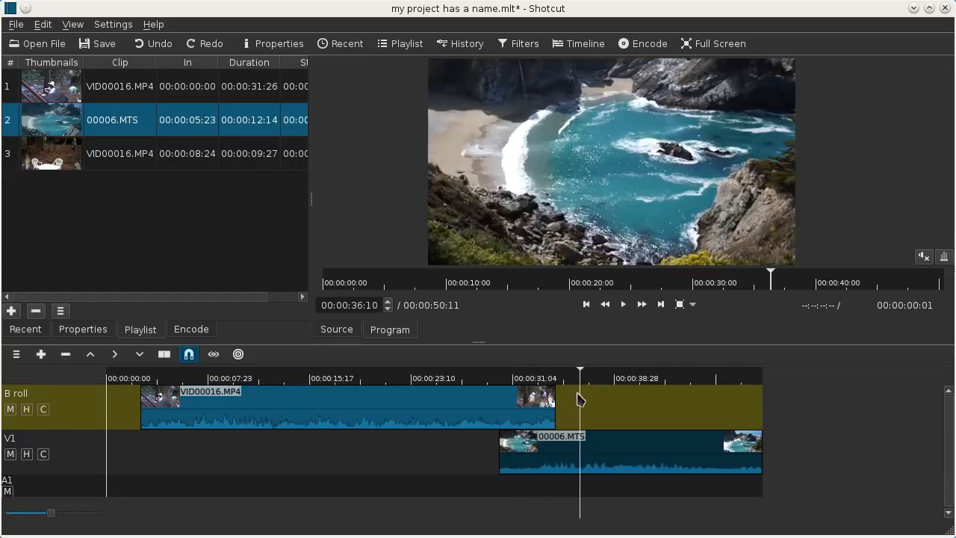
left_click_drag(600, 383, 688, 382)
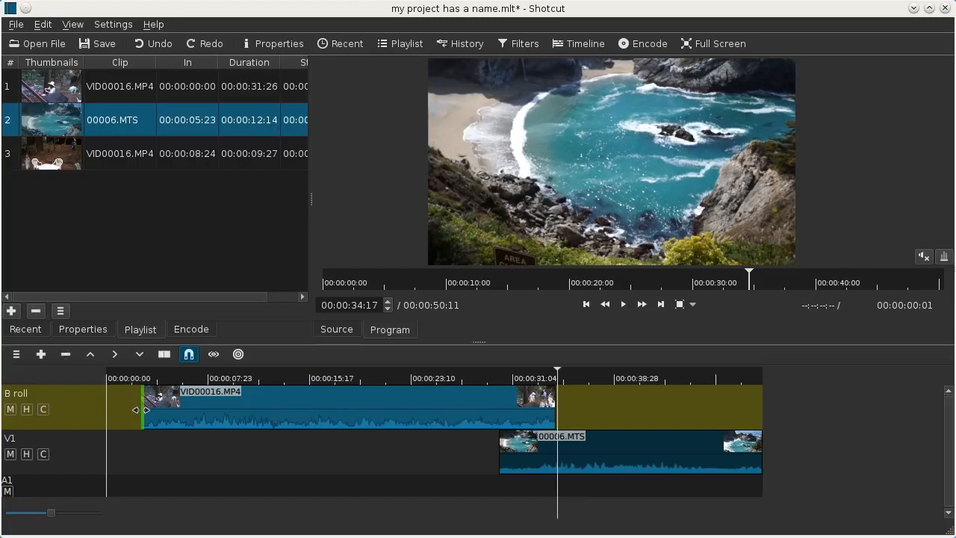
Step: Trim about 3 seconds from the start and 10 seconds from the end of VID00016.MP4, and move it to V1 before 00006.MTS
left_click_drag(142, 409, 182, 409)
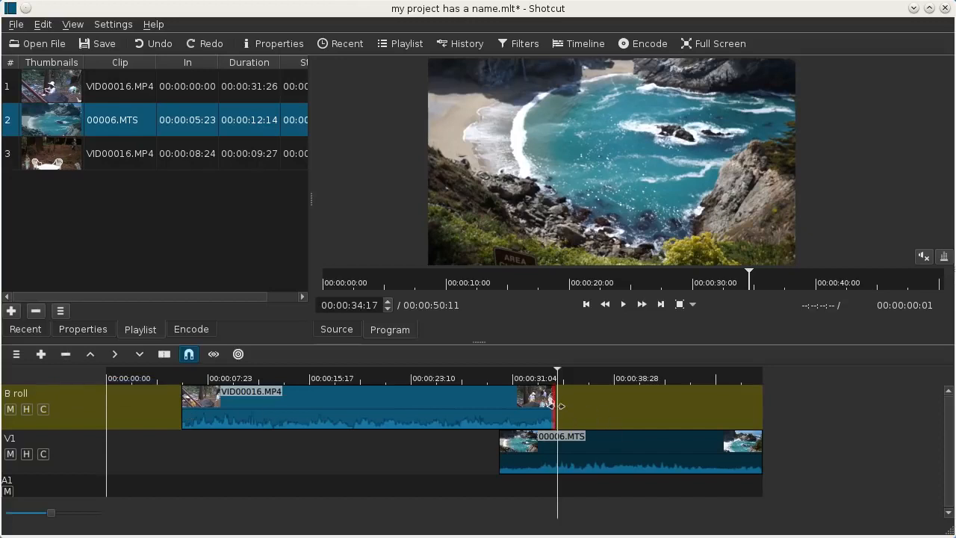
left_click_drag(553, 407, 404, 407)
left_click_drag(261, 405, 247, 450)
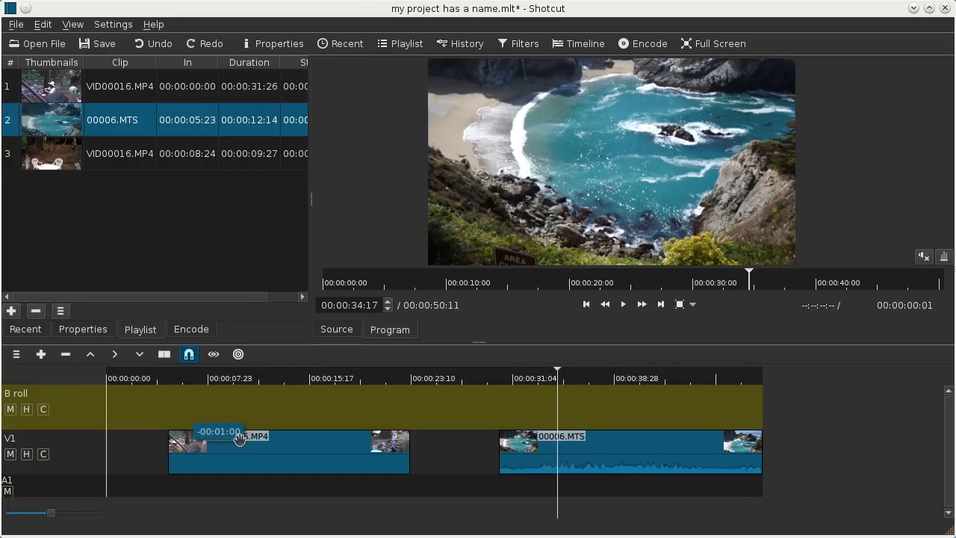
left_click(244, 451)
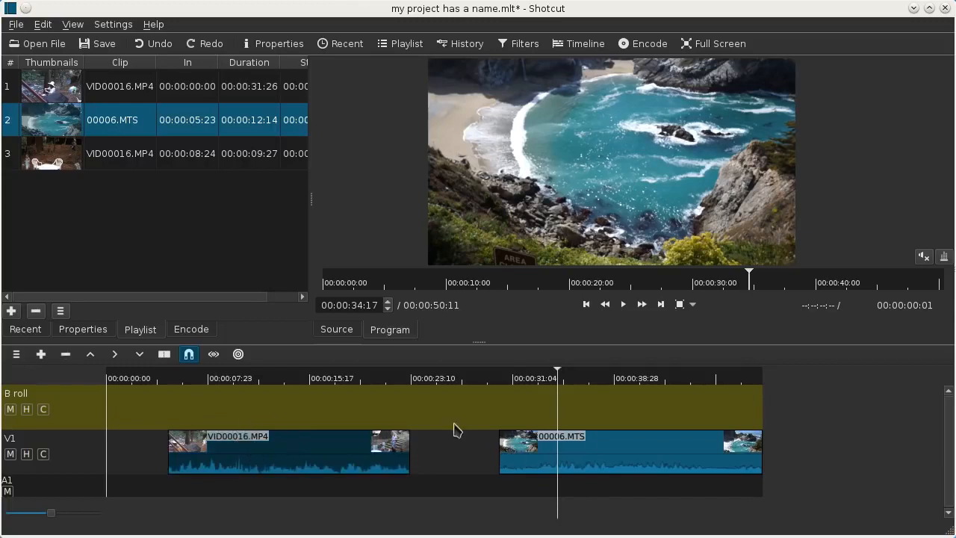
Step: Reorder V1 so VID00016.MP4 follows 00006.MTS, and remove the blank gaps before and between the clips
left_click_drag(652, 461, 599, 455)
left_click_drag(277, 451, 881, 453)
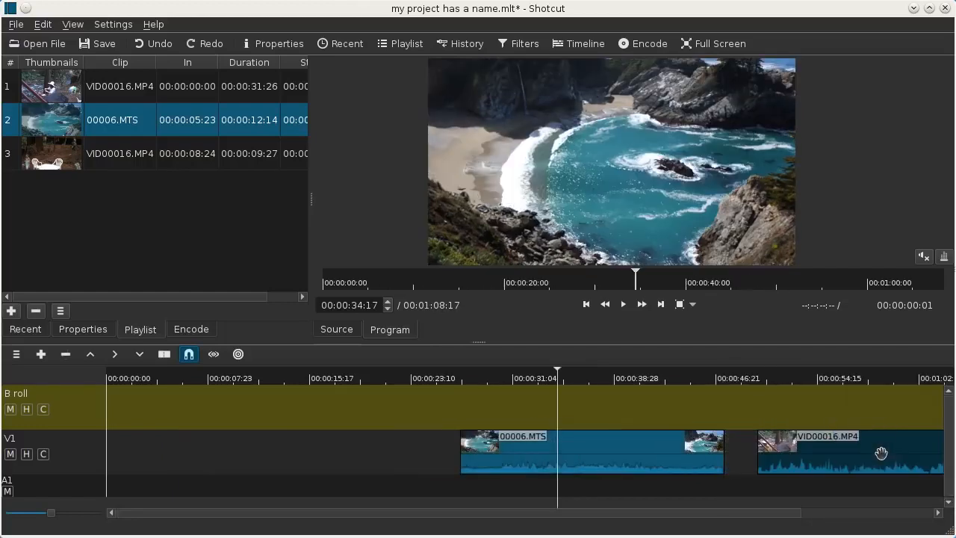
right_click(202, 453)
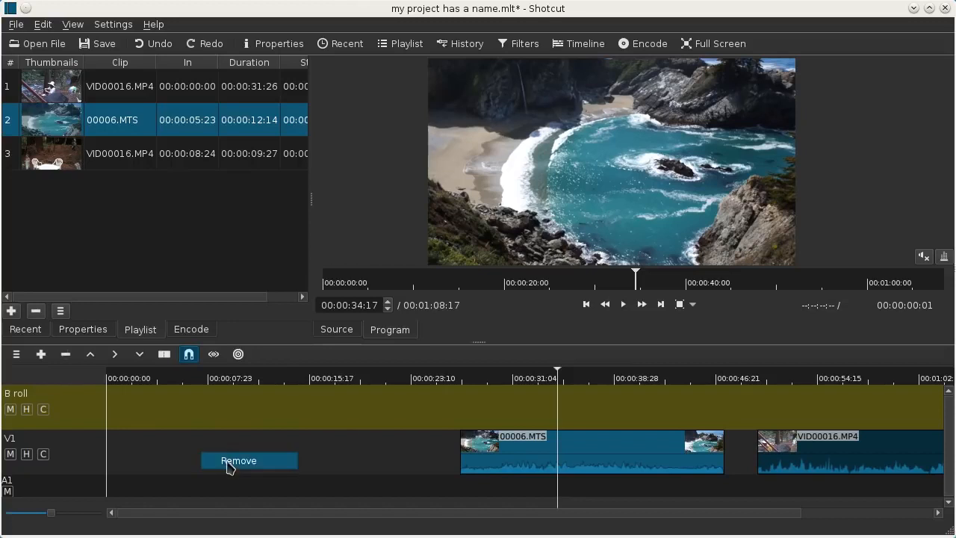
left_click(228, 462)
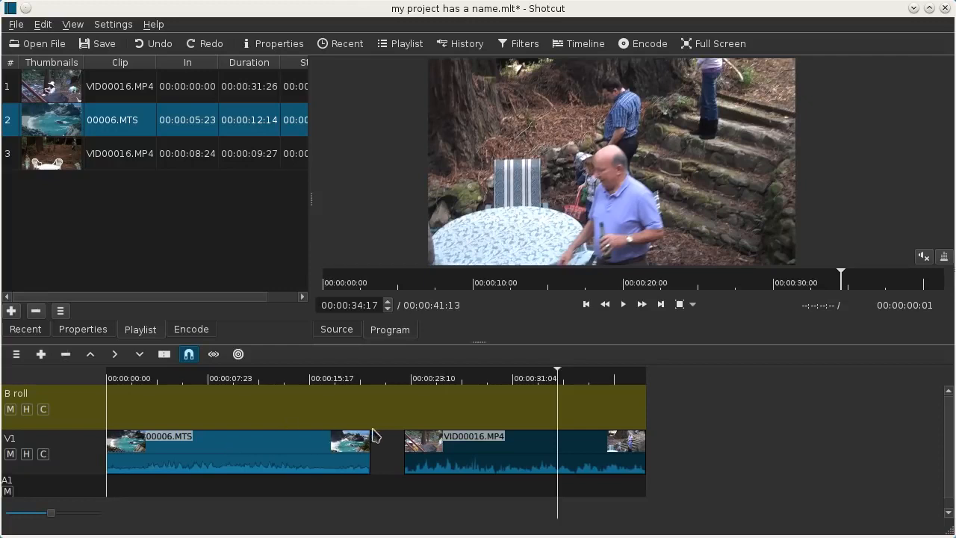
right_click(397, 446)
left_click(417, 451)
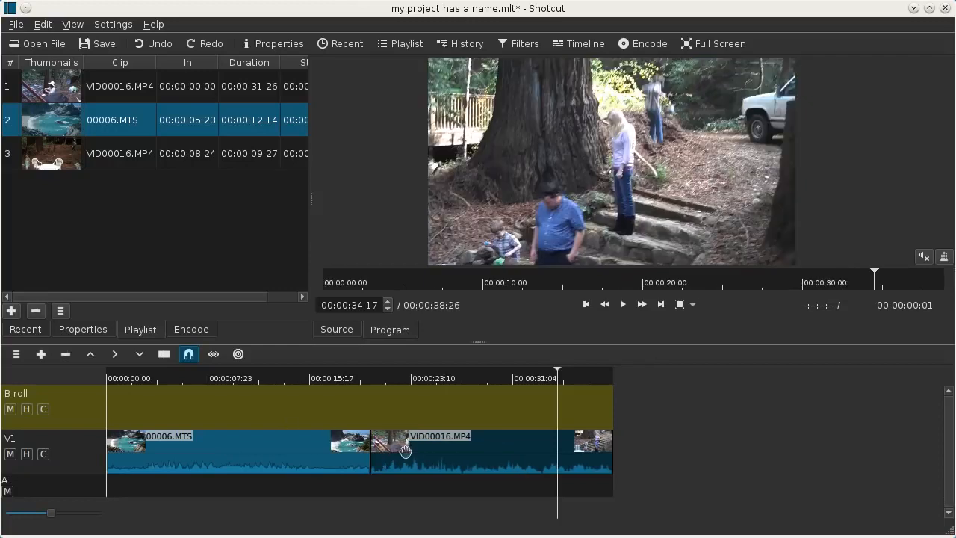